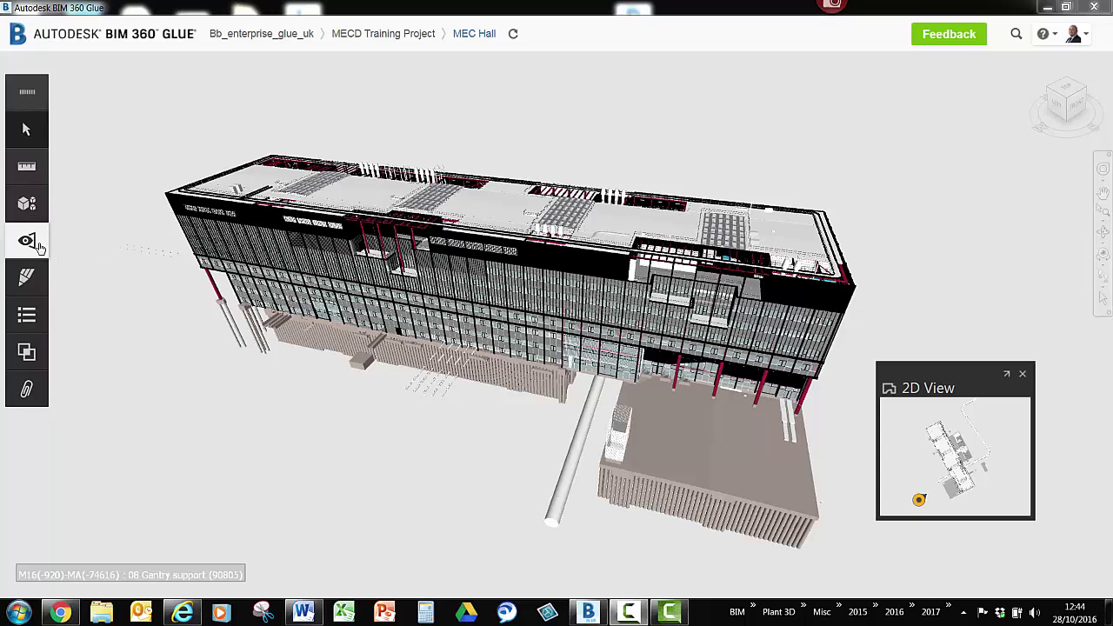
# Show the model's saved views and display Main Entrance and Rear View from the External Views folder.
pyautogui.click(28, 241)
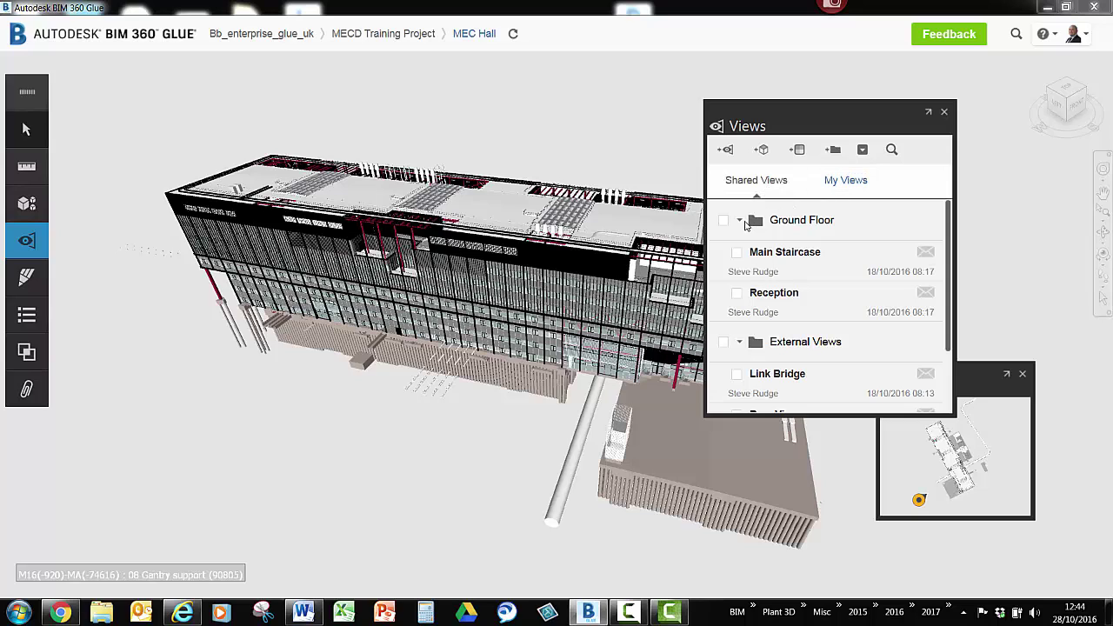
pyautogui.click(740, 221)
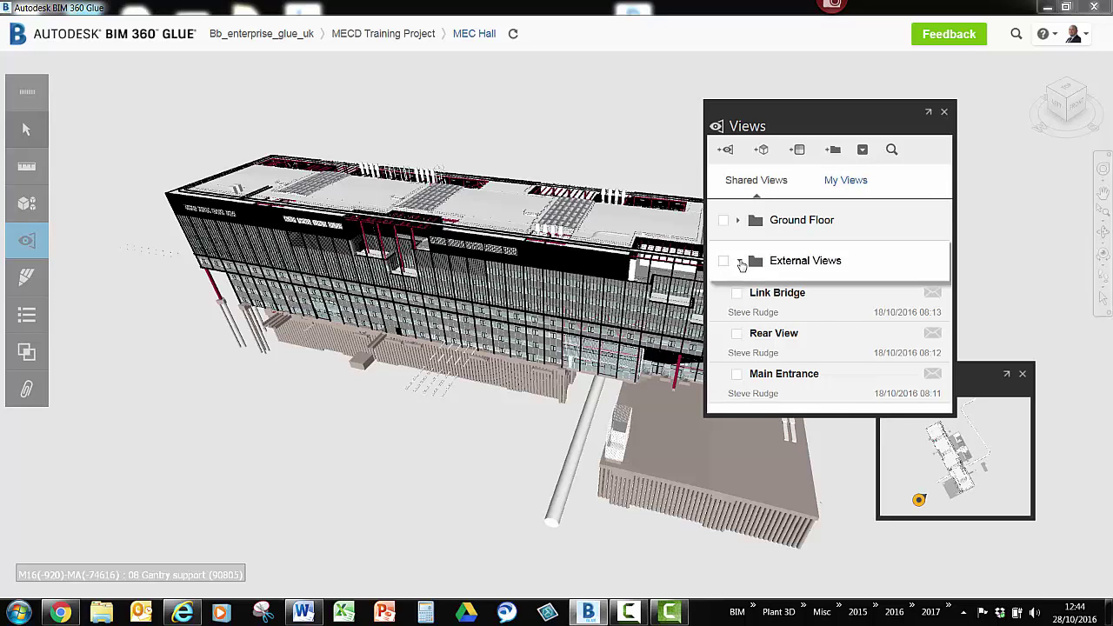
pyautogui.click(739, 262)
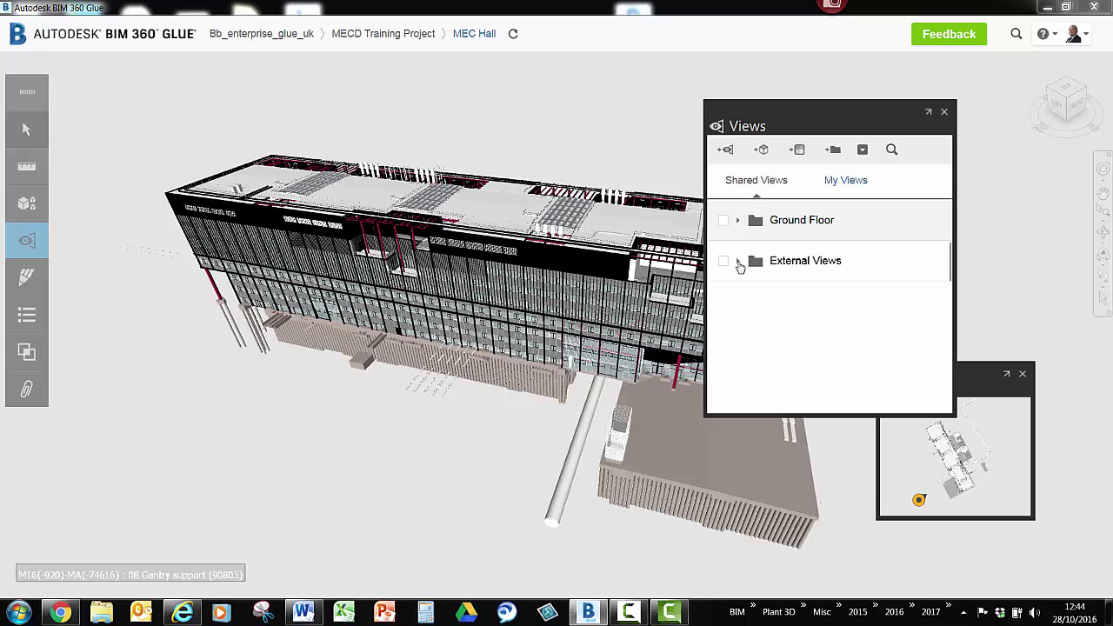
pyautogui.click(739, 262)
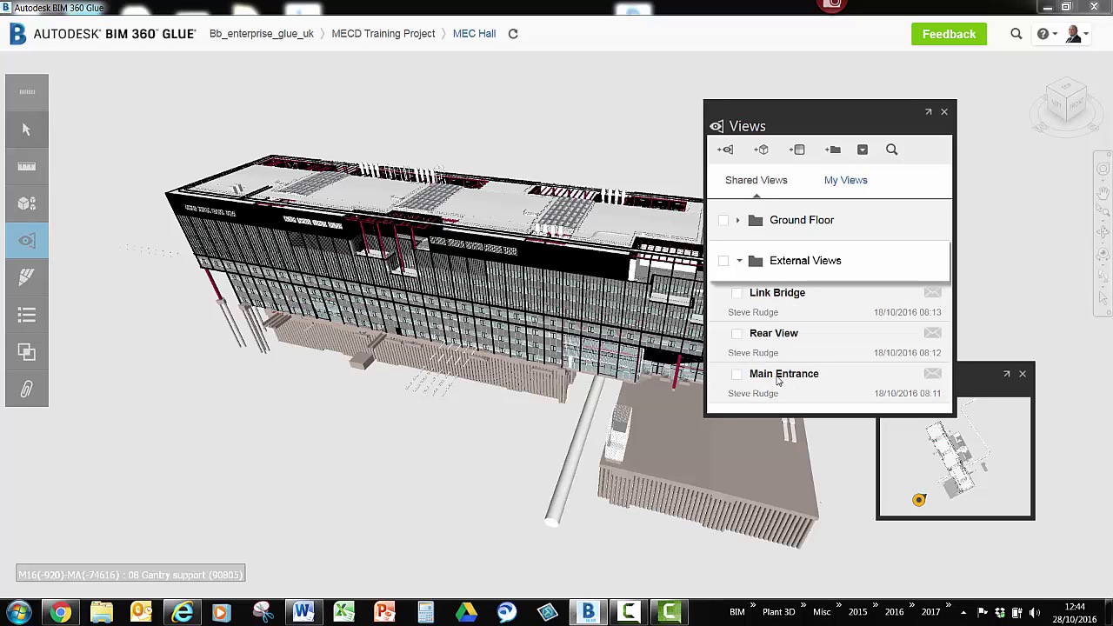
pyautogui.click(776, 376)
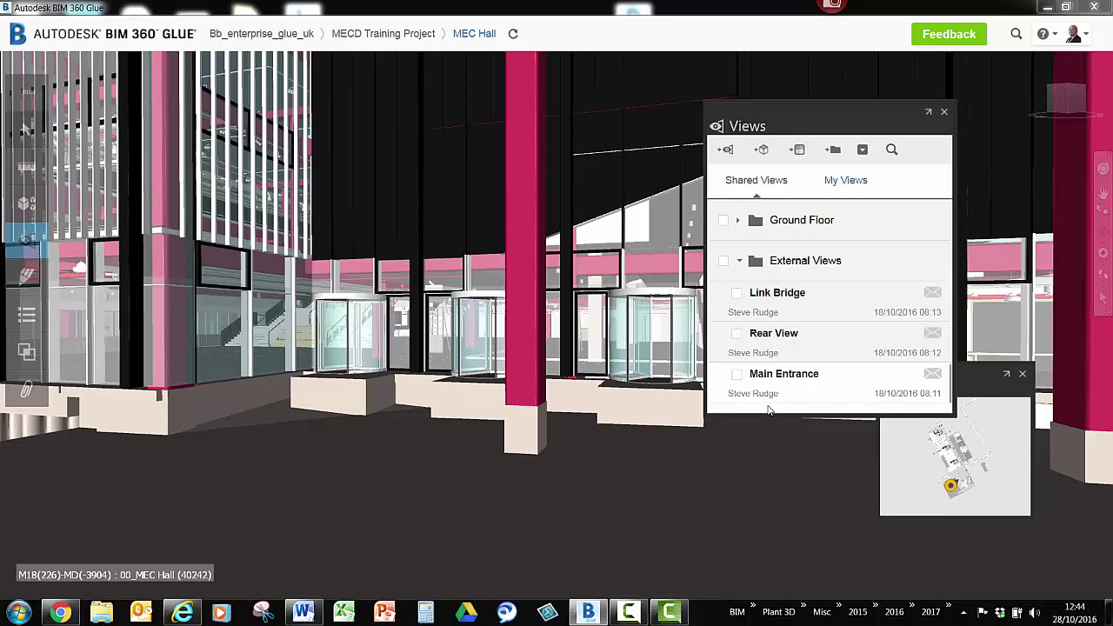
pyautogui.click(776, 334)
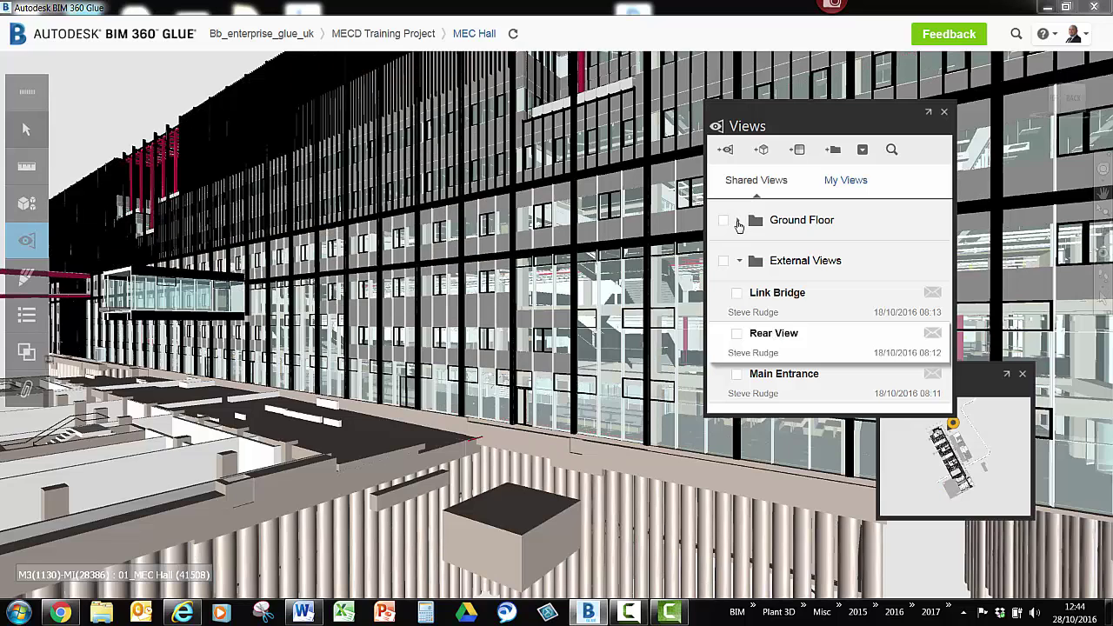
# Display the Main Staircase and Reception views from the Ground Floor folder, leaving both shared view folders collapsed.
pyautogui.click(738, 223)
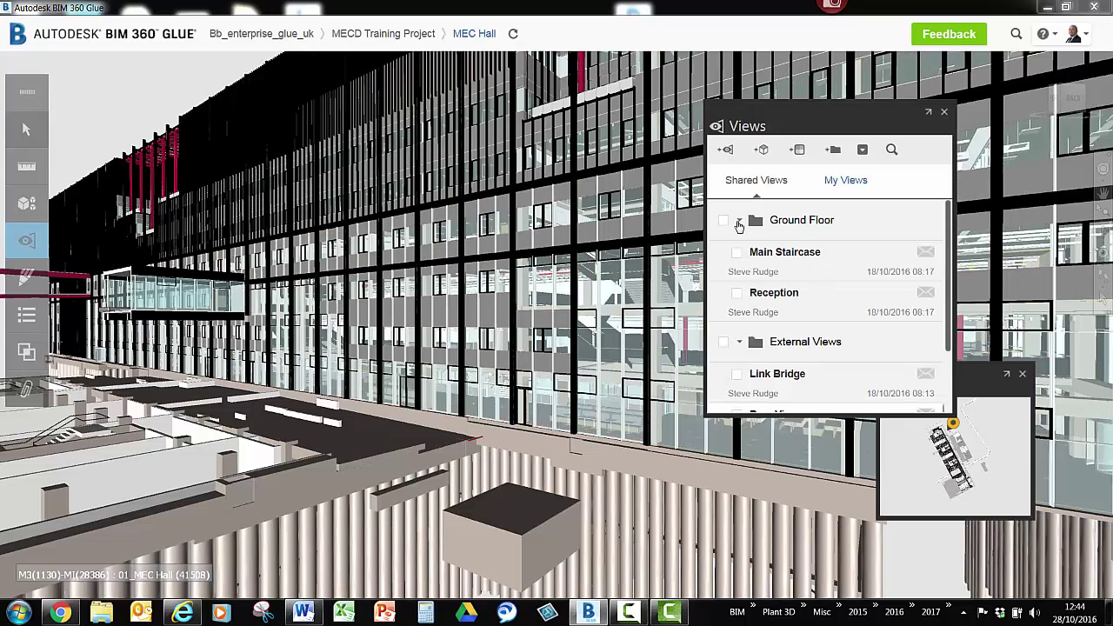
pyautogui.click(780, 255)
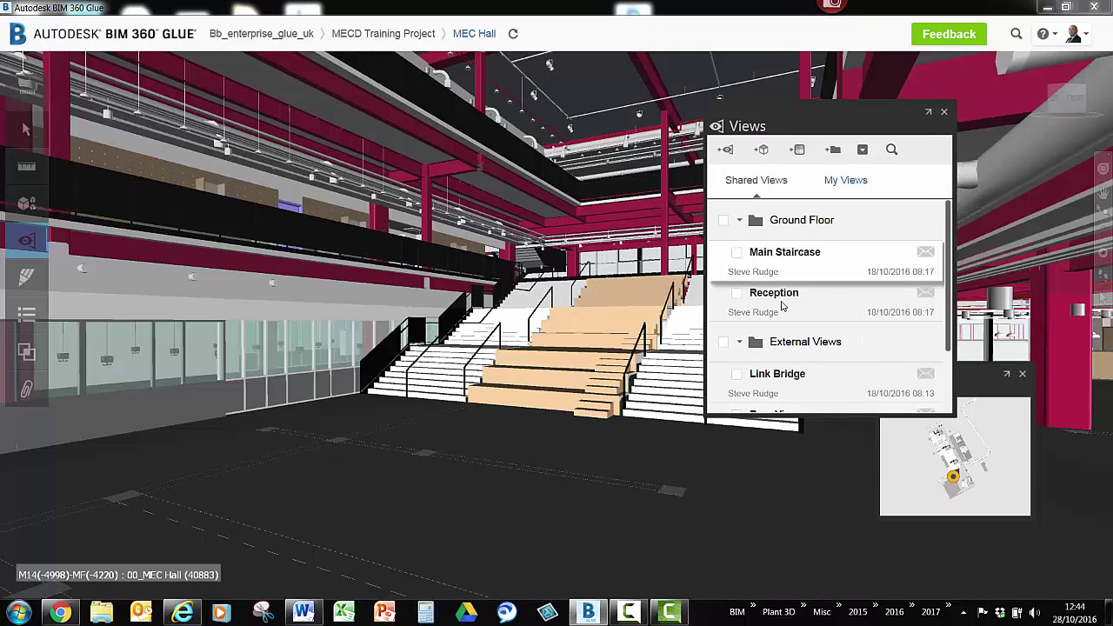
pyautogui.click(780, 298)
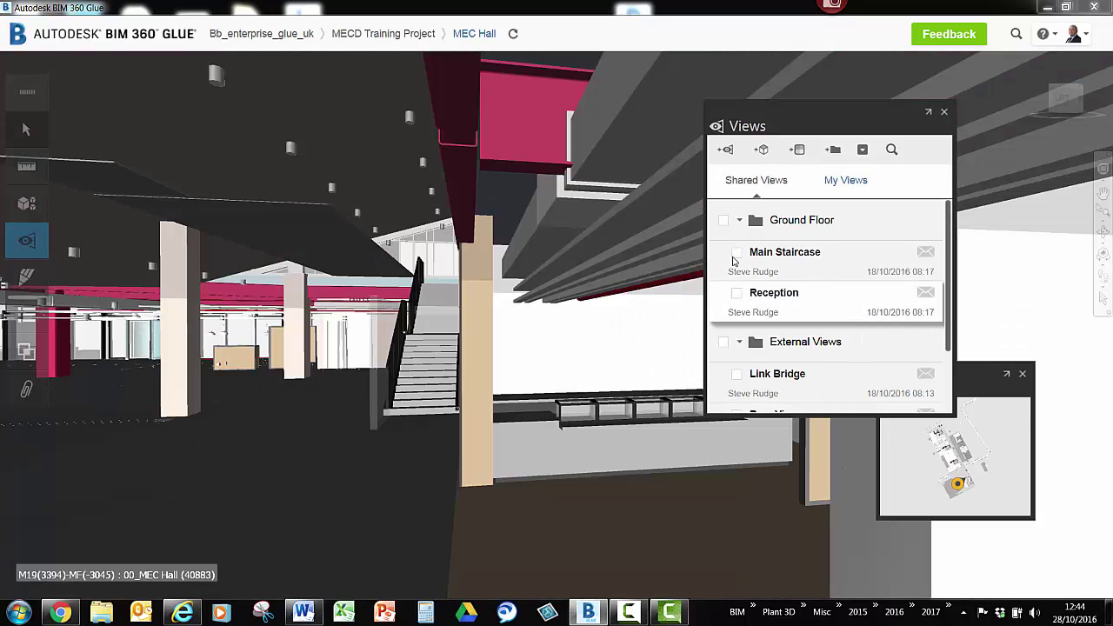
pyautogui.click(739, 220)
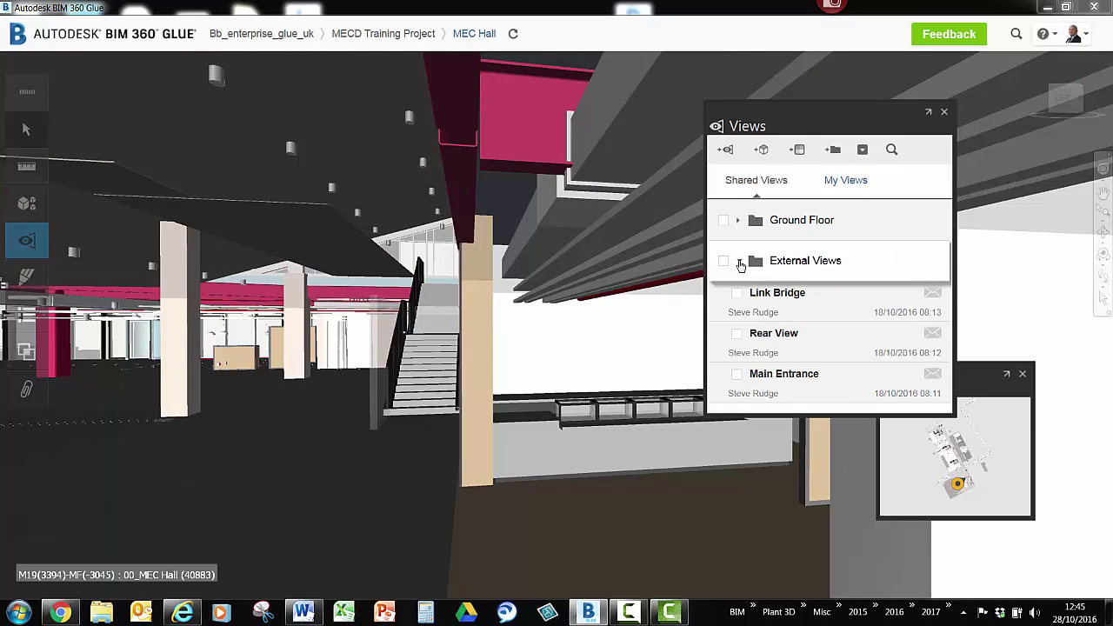
pyautogui.click(739, 262)
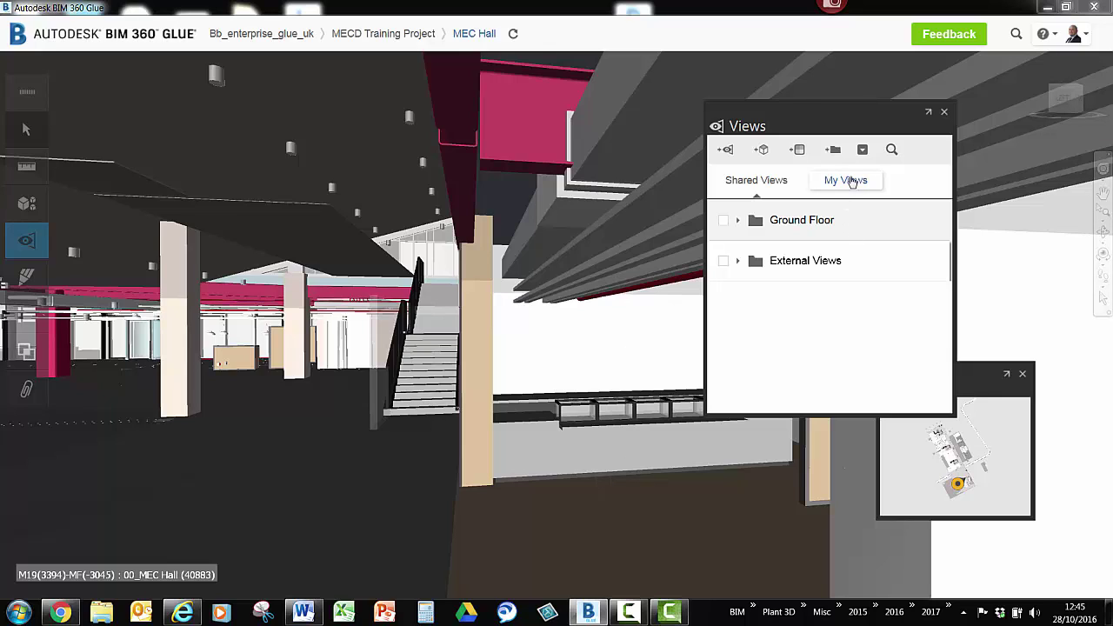
# Save a private view facing the main staircase as "what is the cable tray", with access limited to the current account.
pyautogui.click(842, 183)
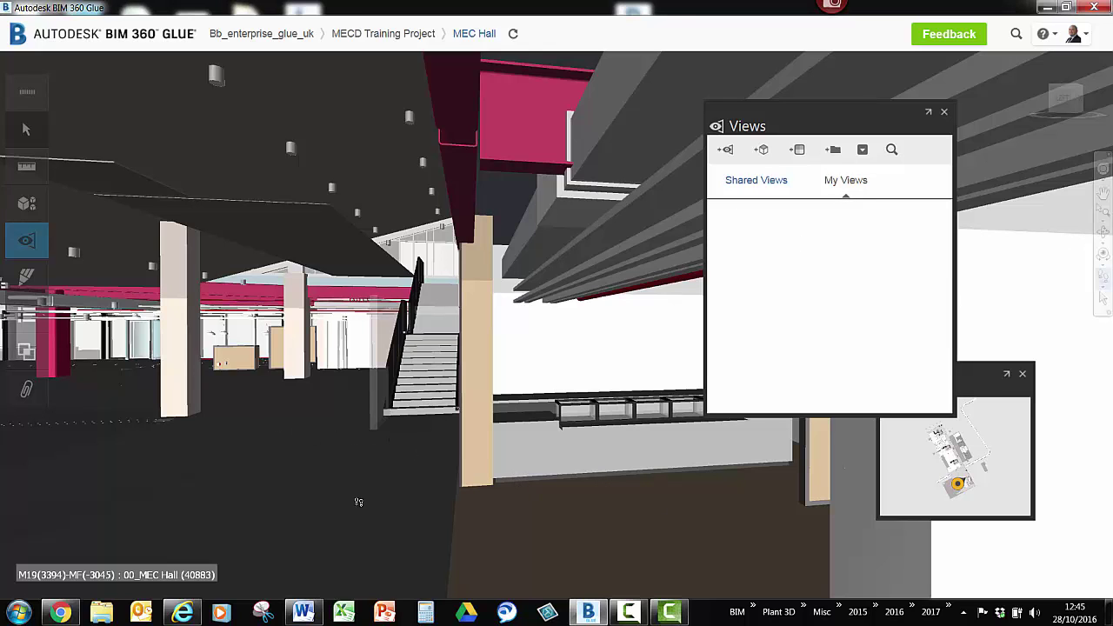
pyautogui.moveTo(335, 473); pyautogui.dragTo(628, 454)
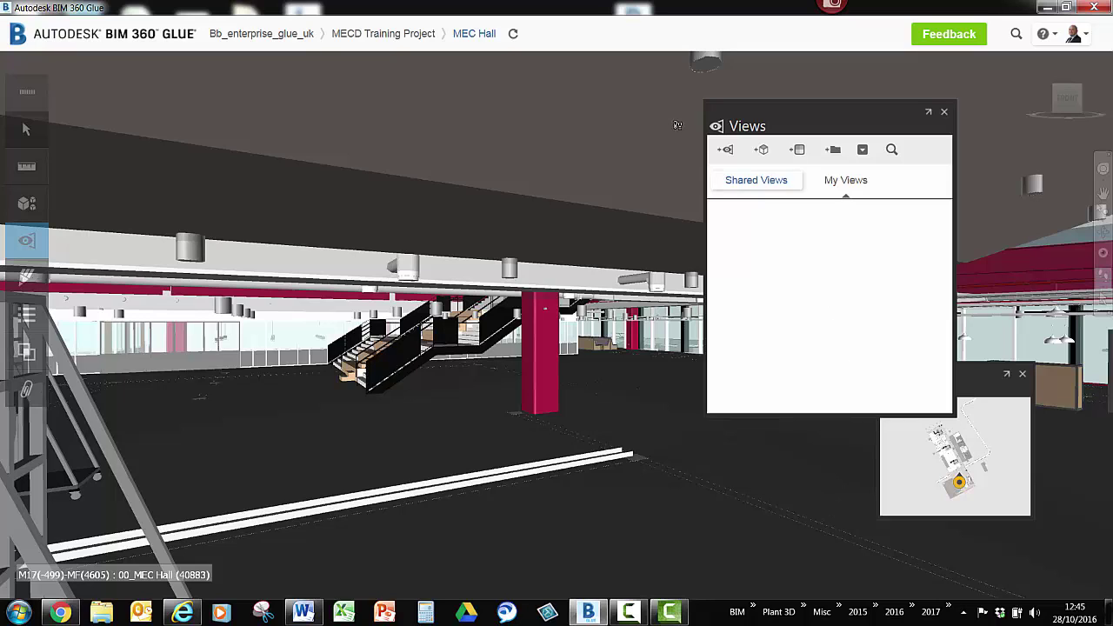
pyautogui.click(728, 152)
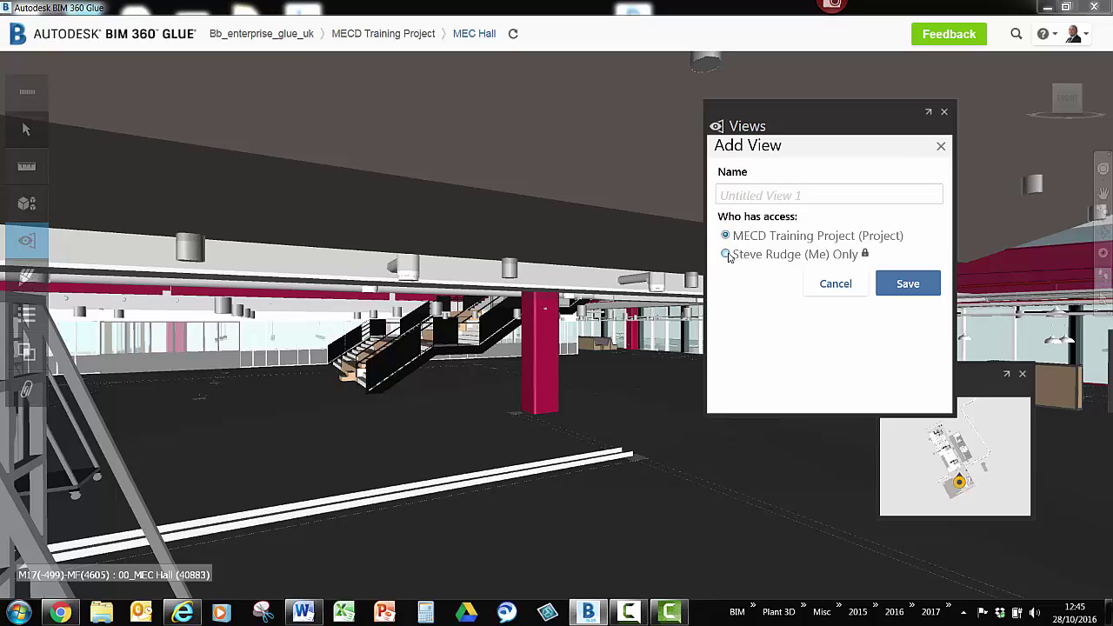
pyautogui.click(726, 255)
pyautogui.click(735, 193)
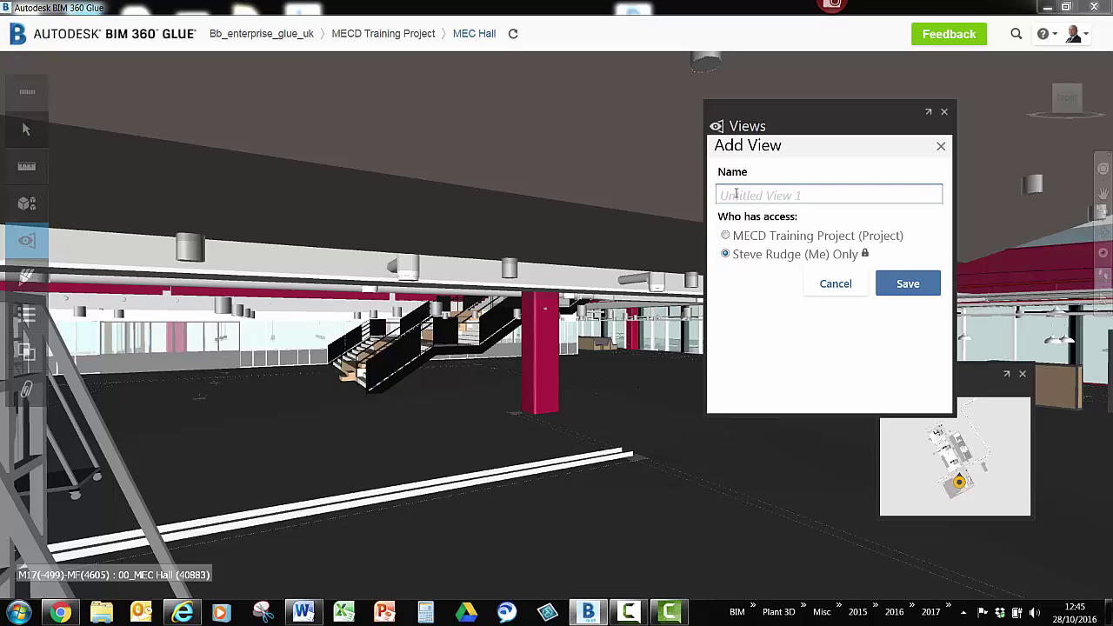
pyautogui.write('what ')
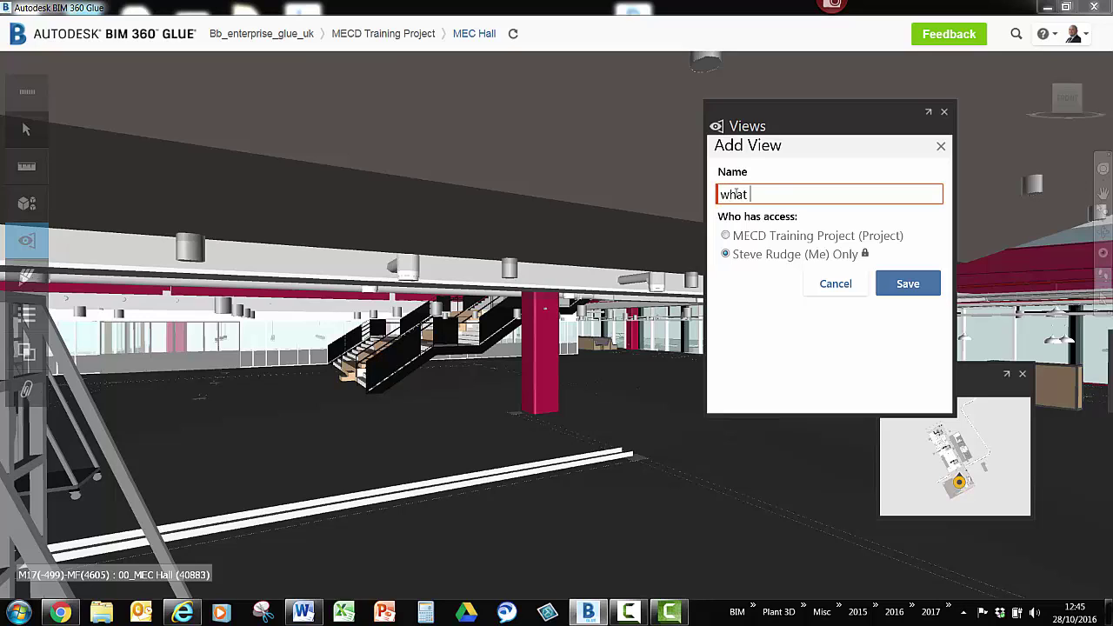
pyautogui.write('is the cable tray')
pyautogui.click(914, 284)
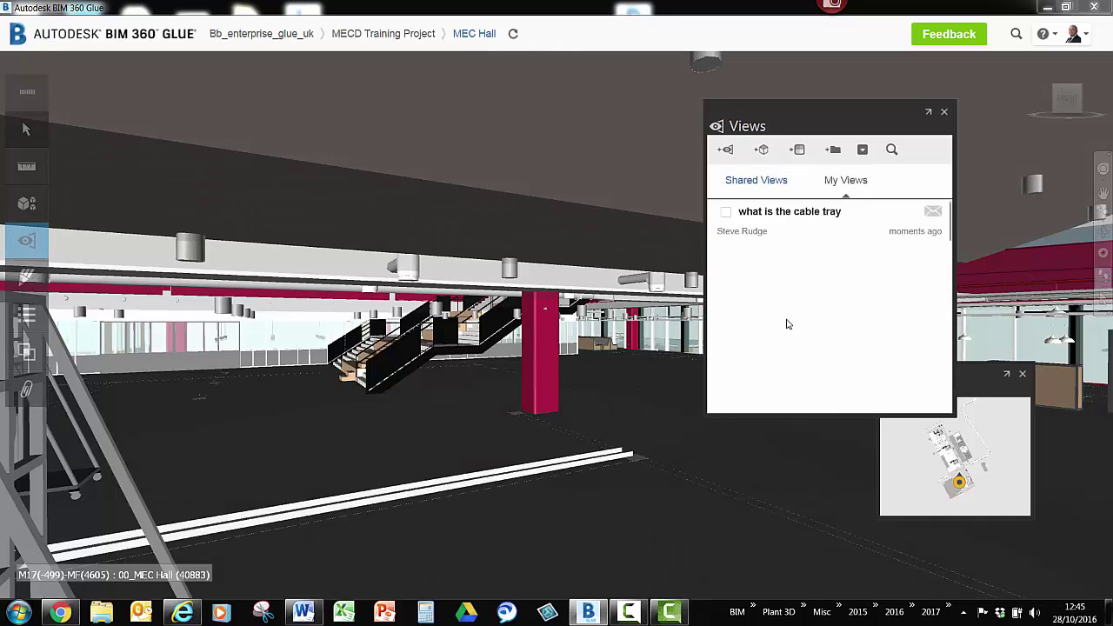
# Compare the shared and private view lists, walk away from the staircase, and restore the "what is the cable tray" view.
pyautogui.click(755, 181)
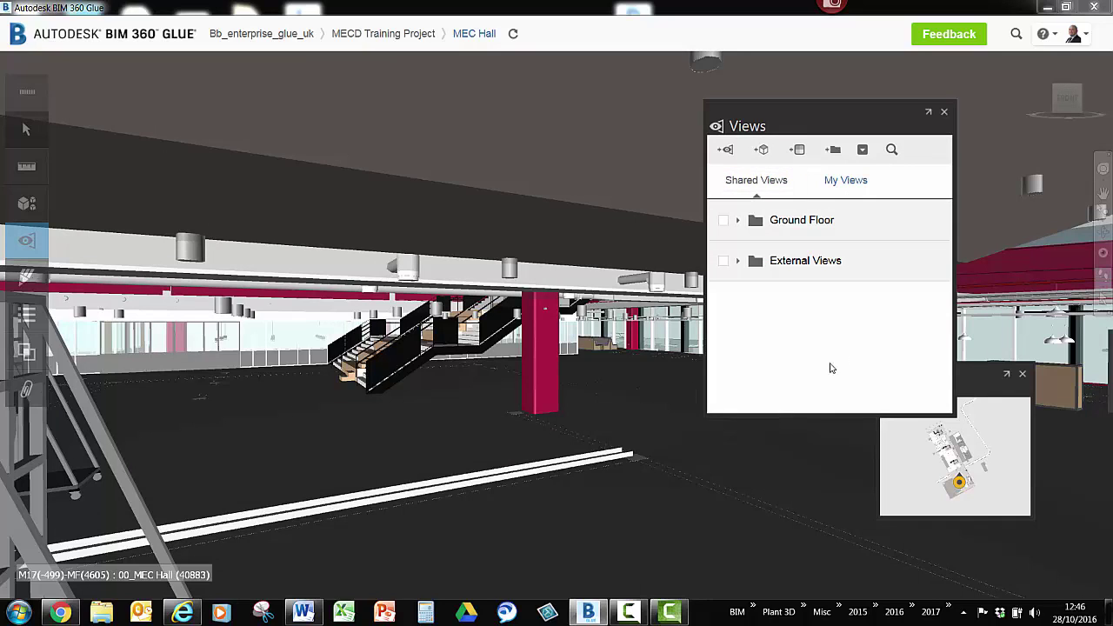
pyautogui.click(850, 181)
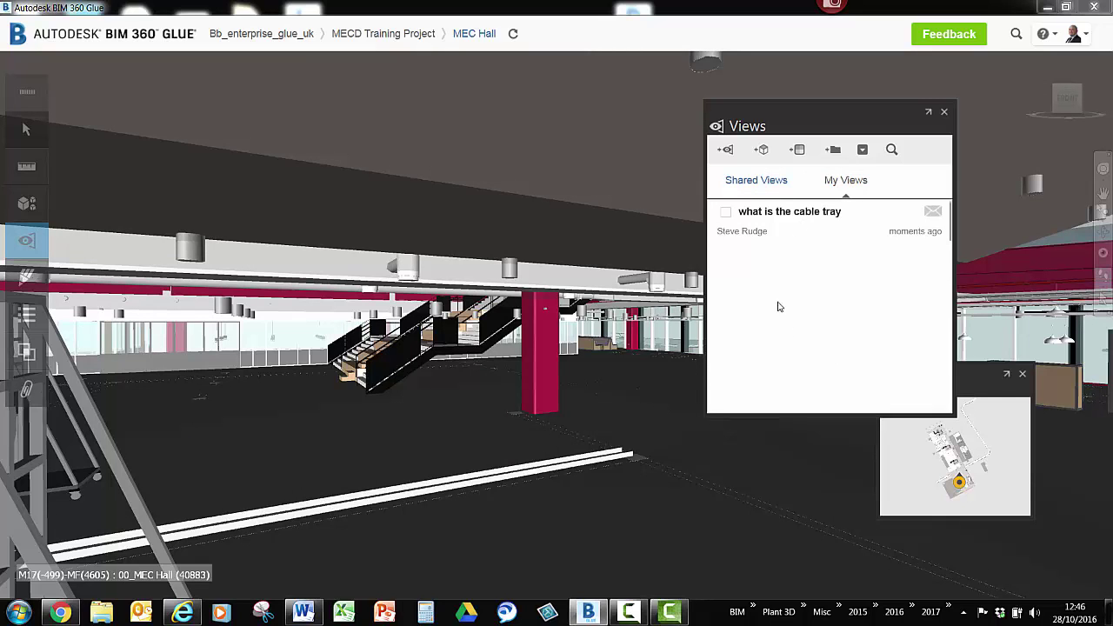
pyautogui.moveTo(390, 438); pyautogui.dragTo(707, 305)
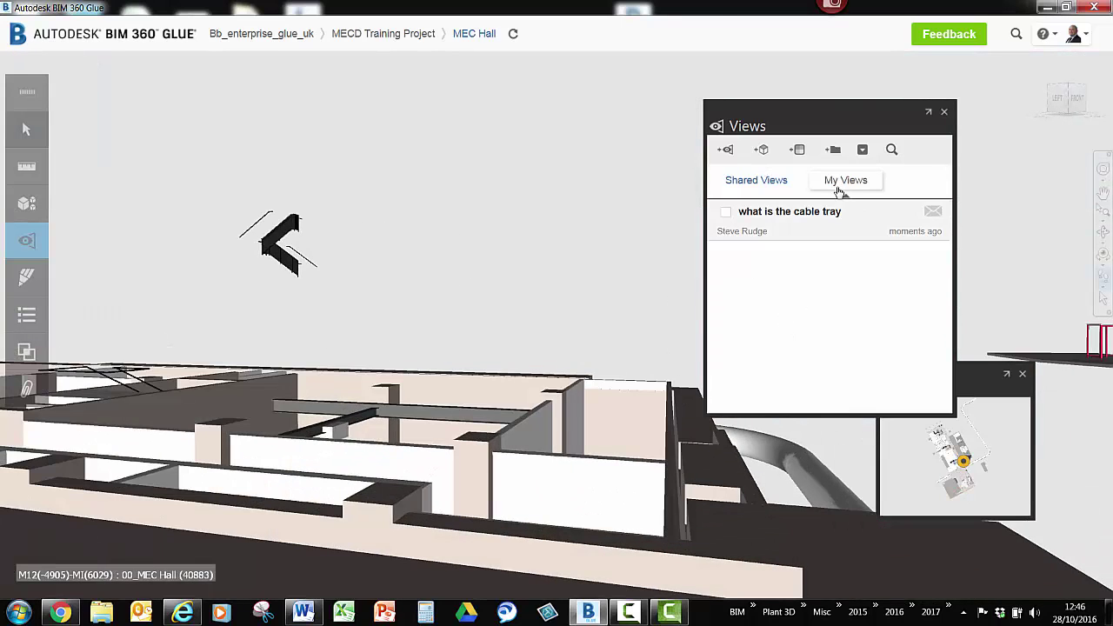
pyautogui.click(783, 222)
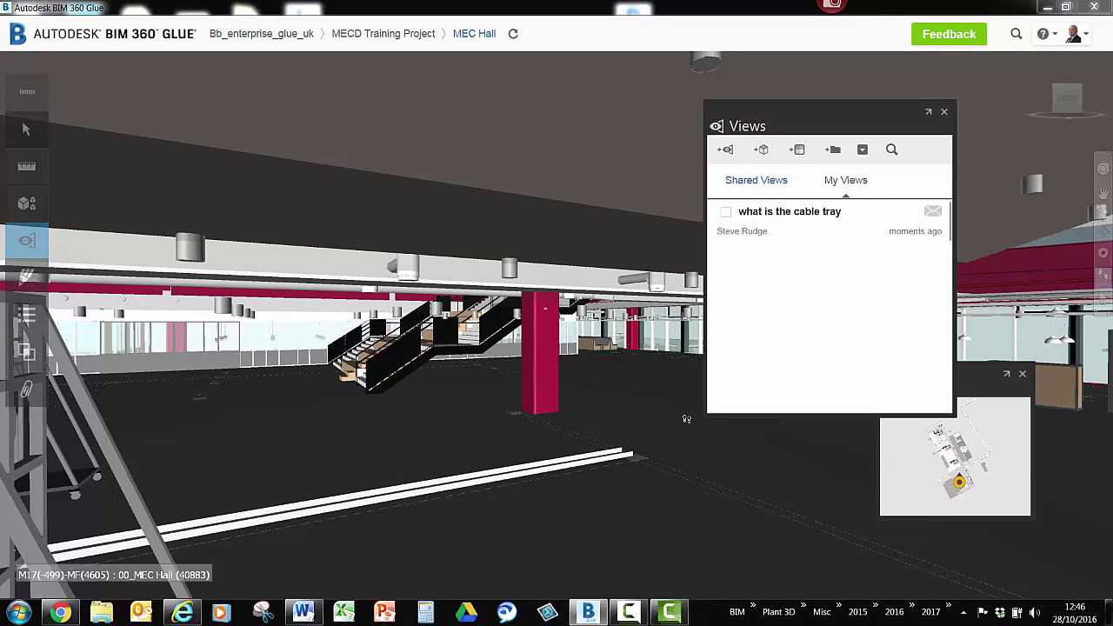
# Create a shared views folder titled with the organiser's first name followed by "design review meeting".
pyautogui.click(750, 186)
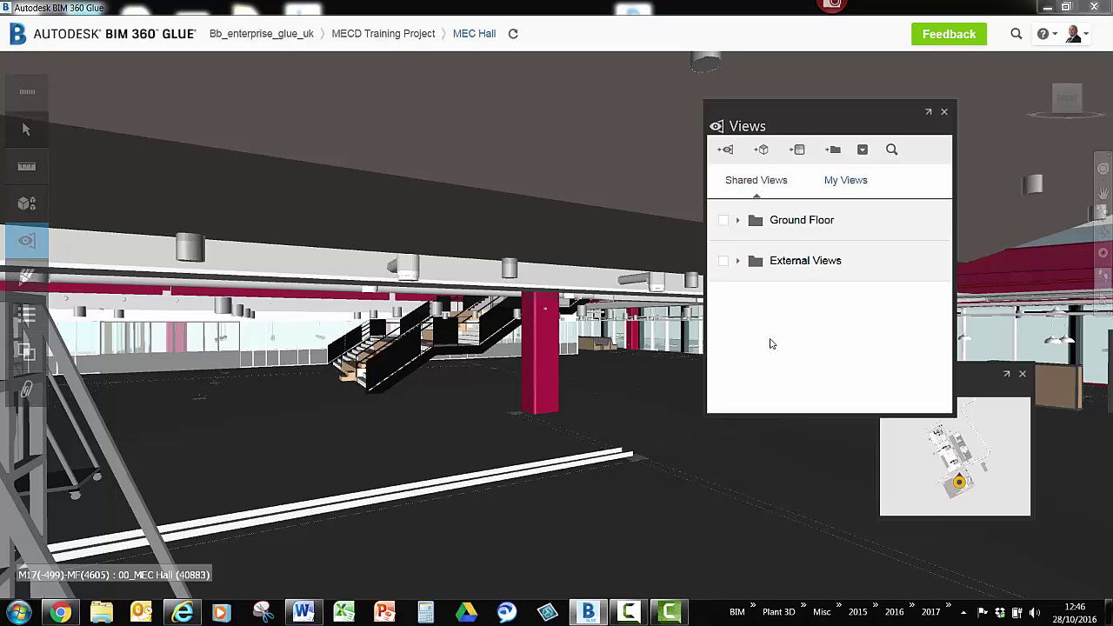
pyautogui.click(833, 150)
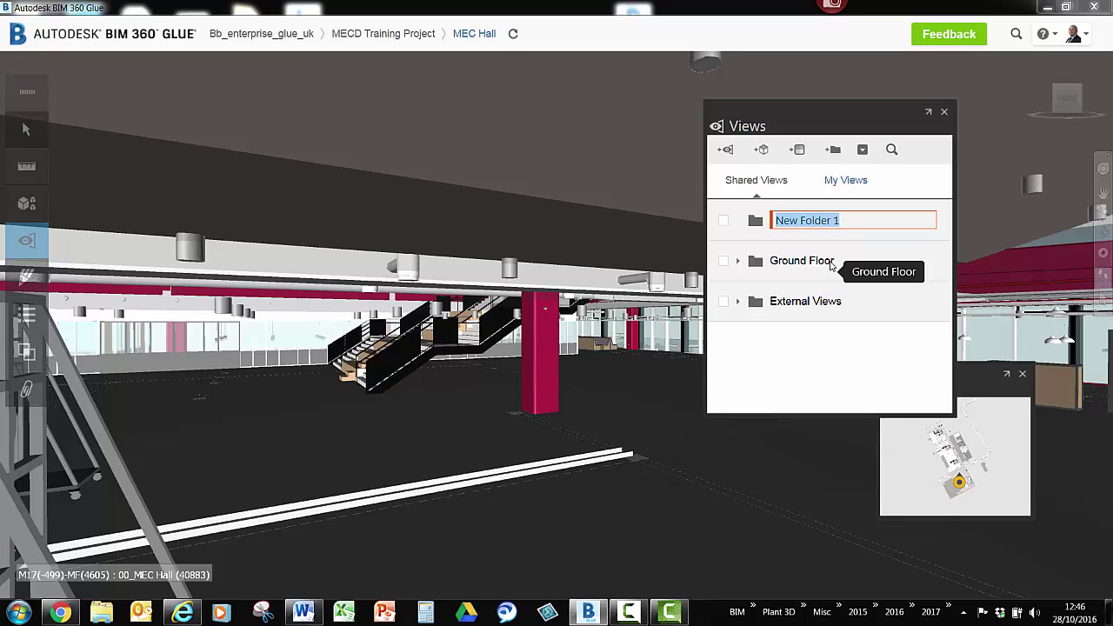
pyautogui.write('Steve')
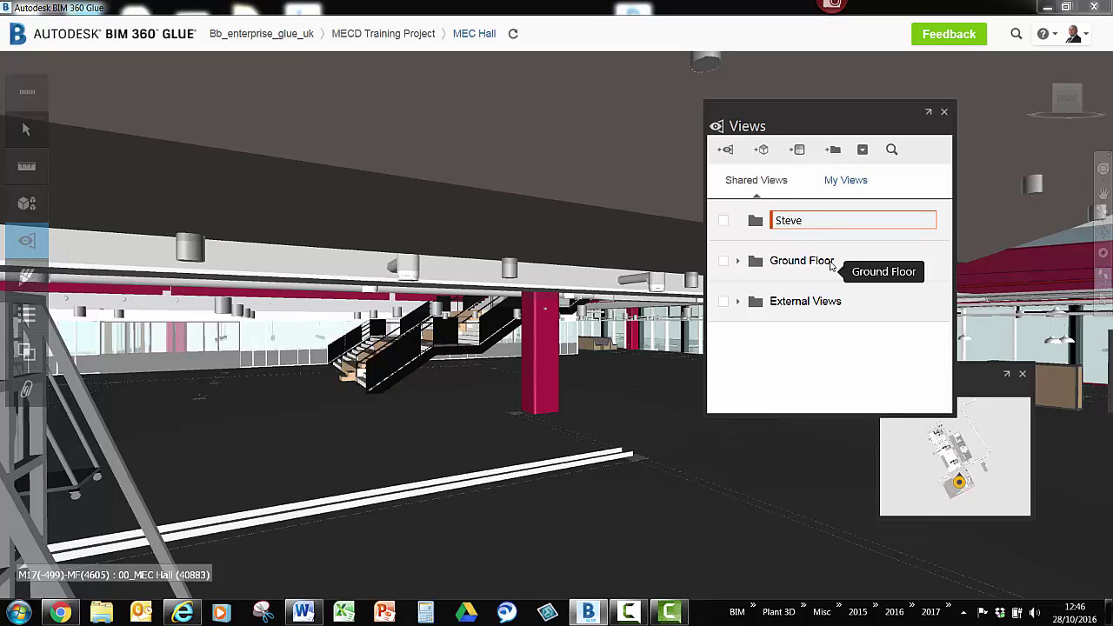
pyautogui.write("'s design review meeting")
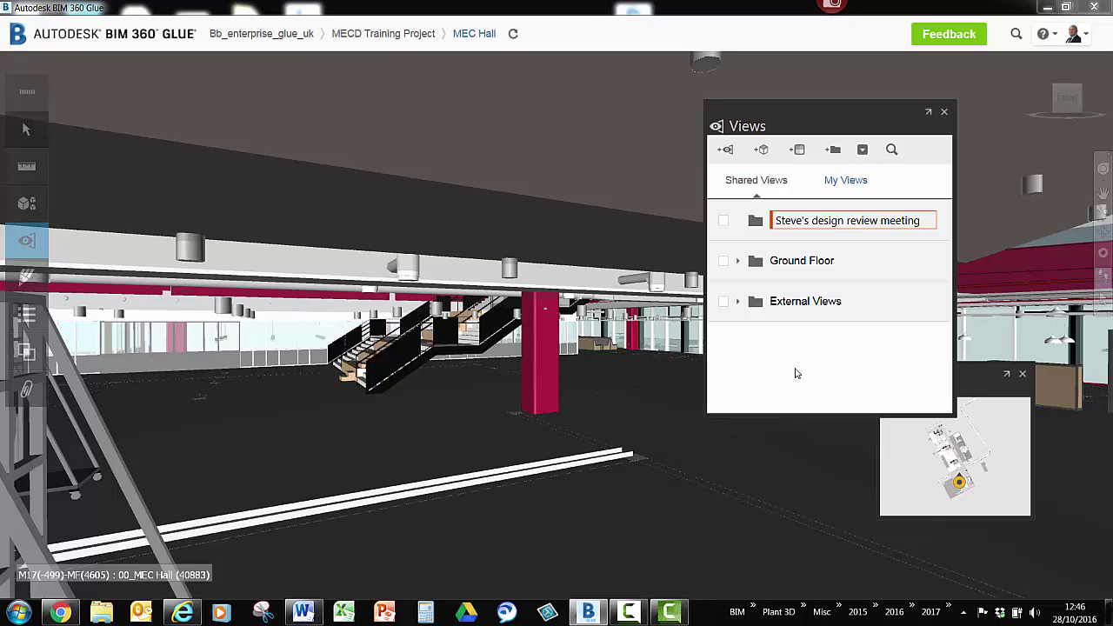
pyautogui.click(420, 418)
# Save a project-shared view of the reception area as "reception Area pipe" and move it into the design review meeting folder.
pyautogui.moveTo(427, 379); pyautogui.dragTo(404, 469, button='middle')
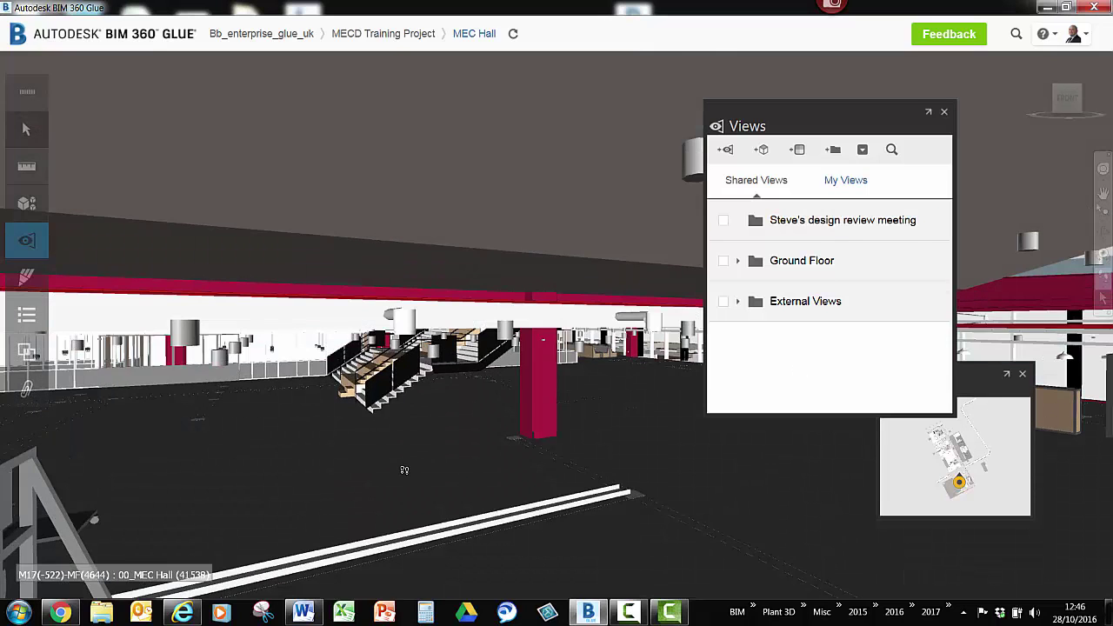
pyautogui.scroll(3, 405, 470)
pyautogui.moveTo(410, 516); pyautogui.dragTo(412, 551, button='middle')
pyautogui.moveTo(492, 537); pyautogui.dragTo(662, 337)
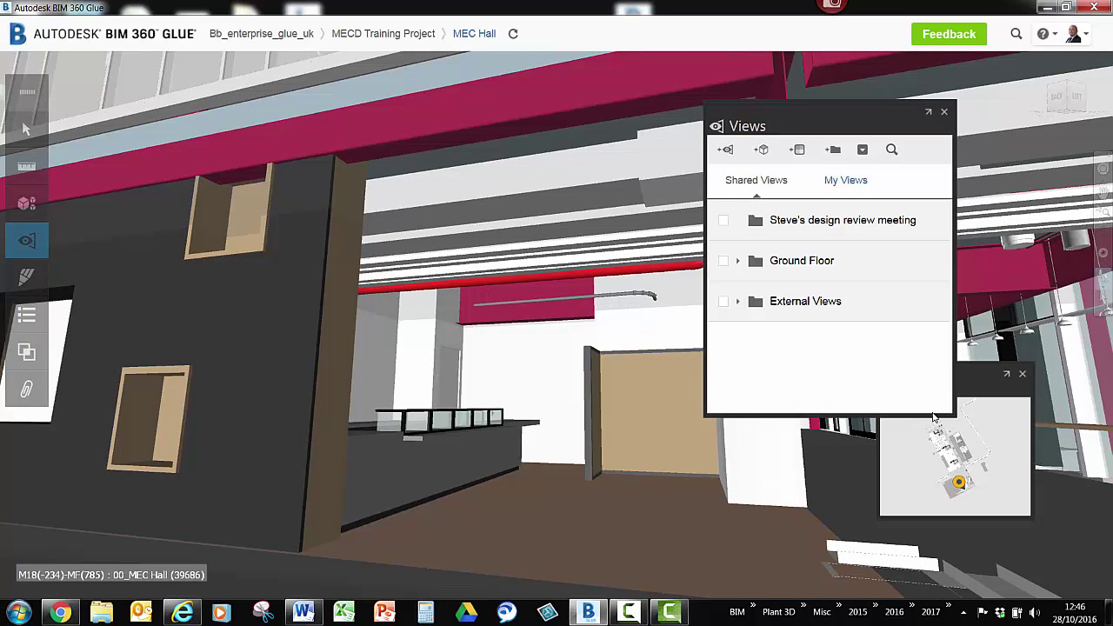
pyautogui.click(726, 152)
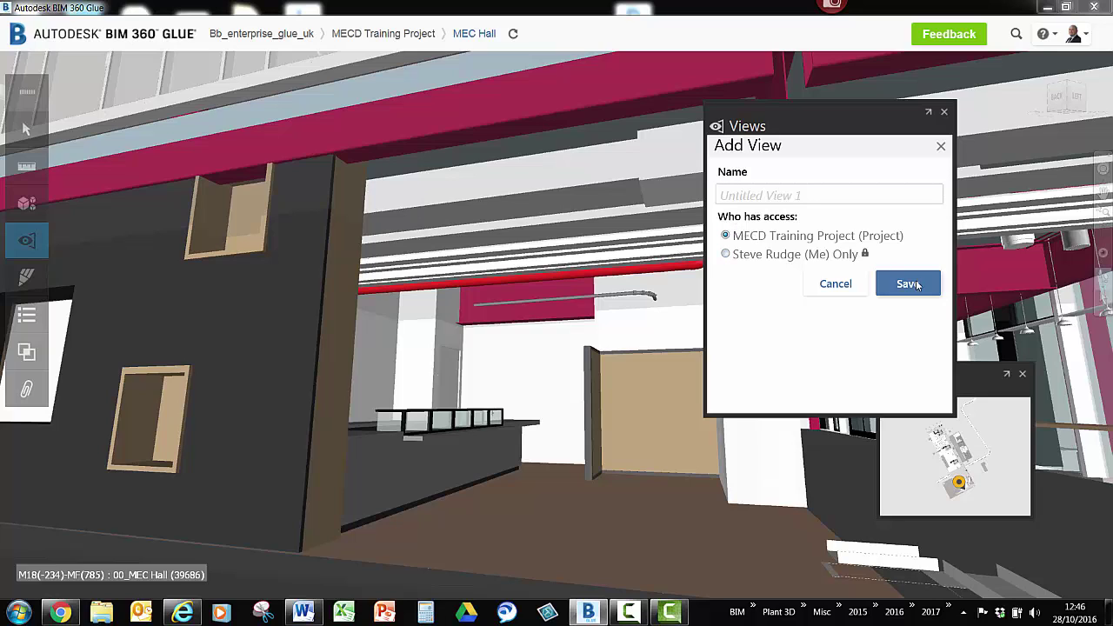
pyautogui.click(773, 195)
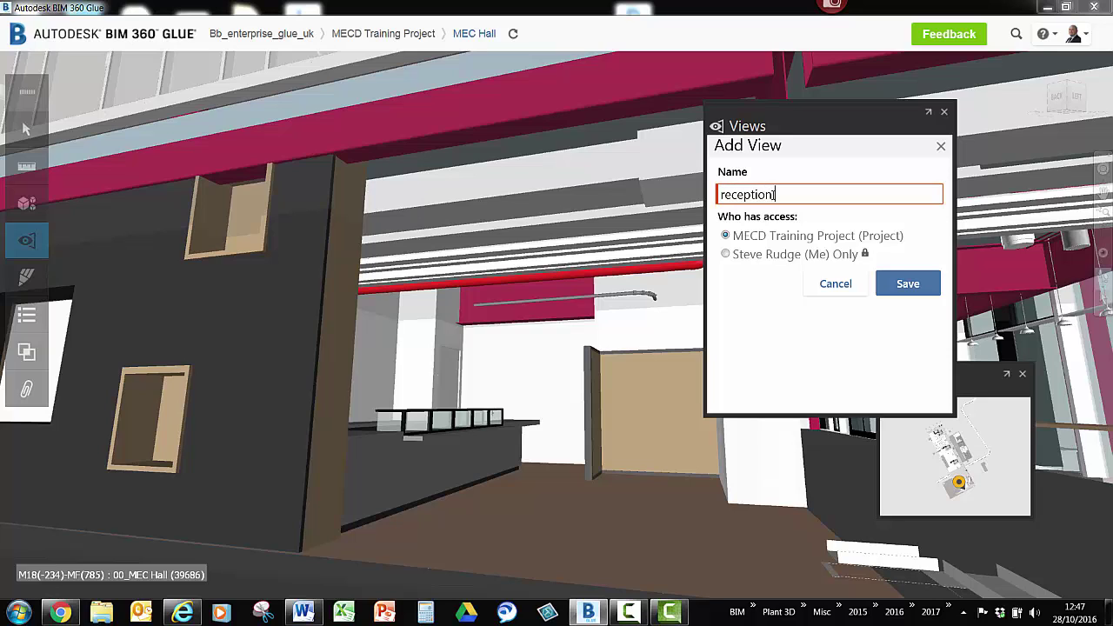
pyautogui.write('receptionArea pipe')
pyautogui.click(906, 284)
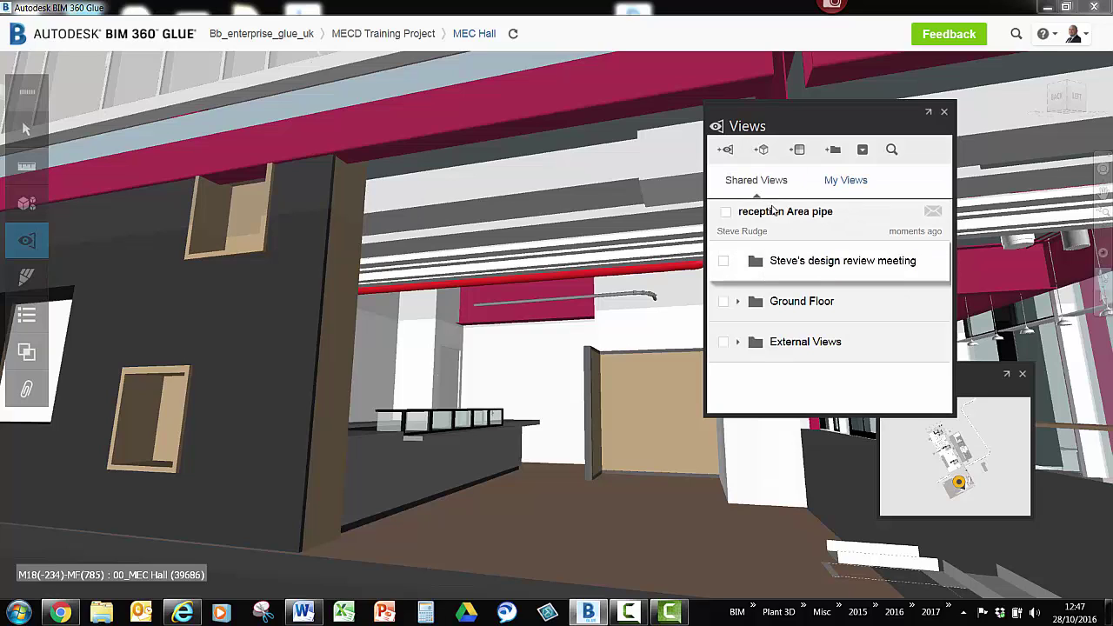
pyautogui.moveTo(774, 211); pyautogui.dragTo(839, 269)
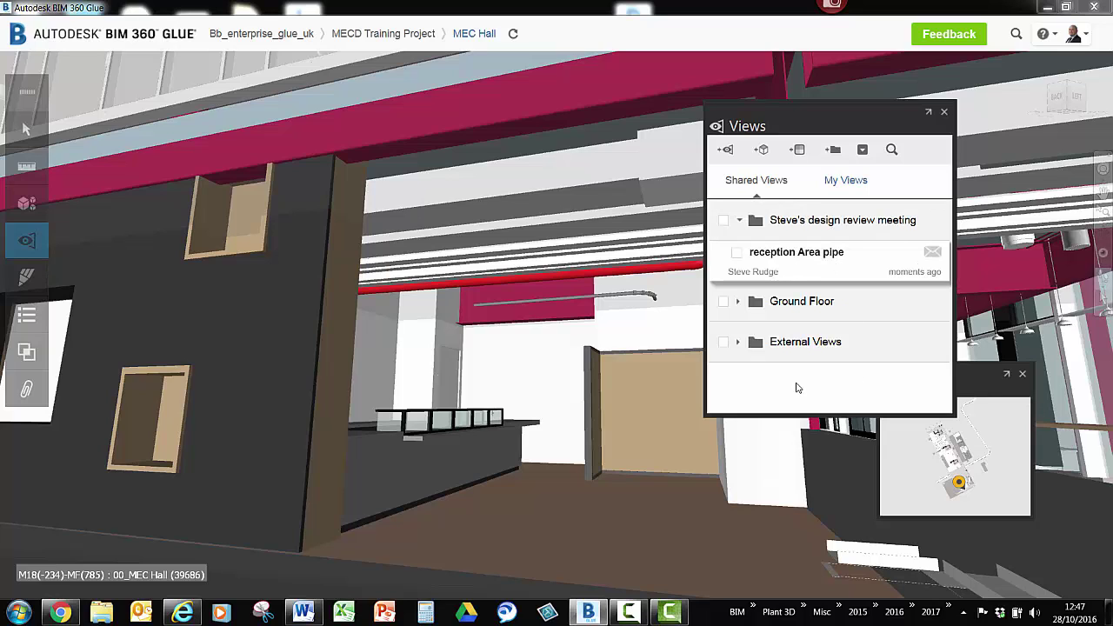
# Prepare a notification about the "reception Area pipe" view for the first two project members, cancel it, and collapse the folder.
pyautogui.click(928, 254)
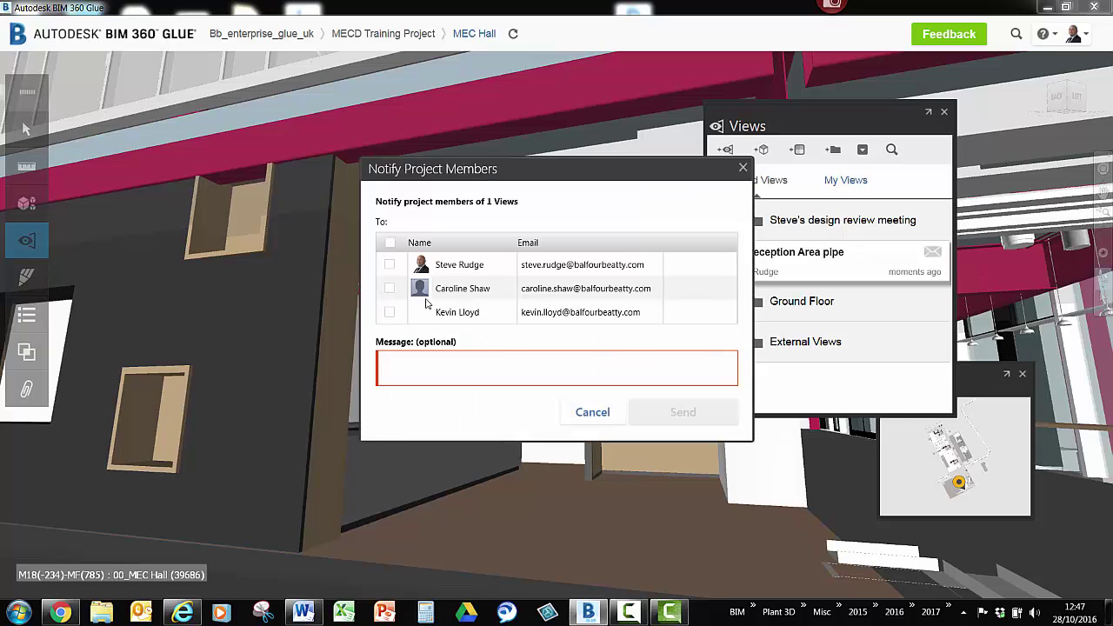
pyautogui.click(390, 264)
pyautogui.click(390, 288)
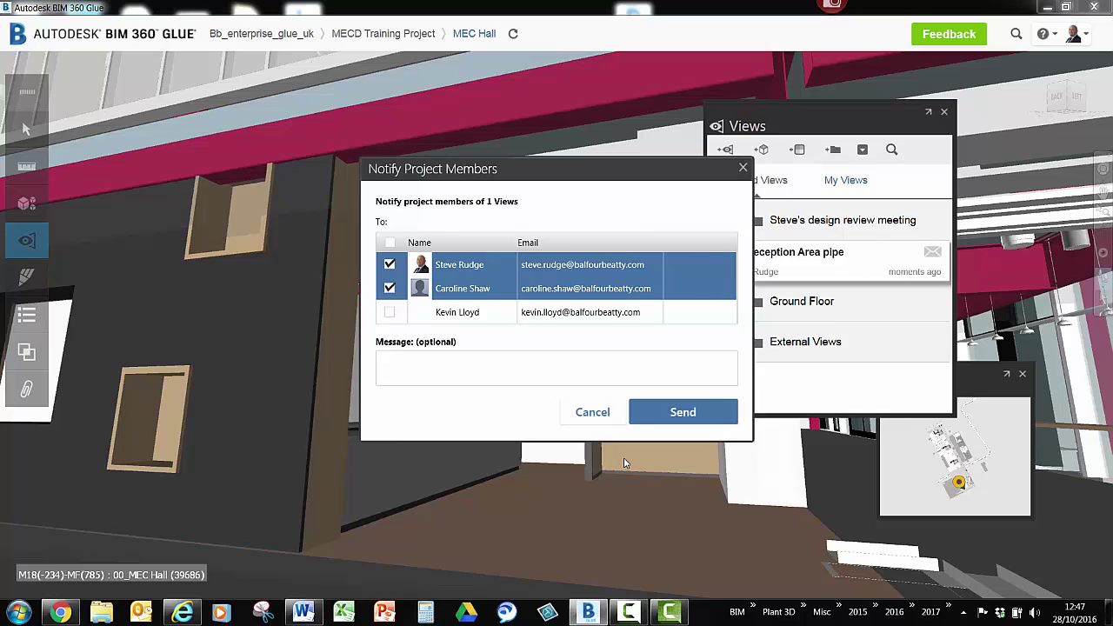
pyautogui.click(601, 412)
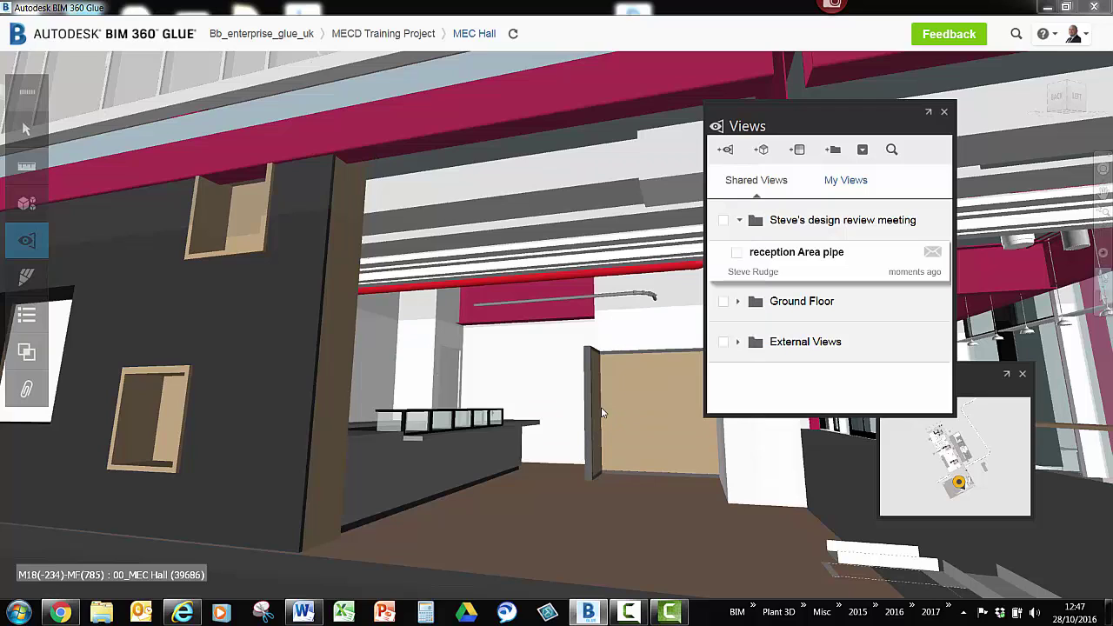
pyautogui.click(740, 221)
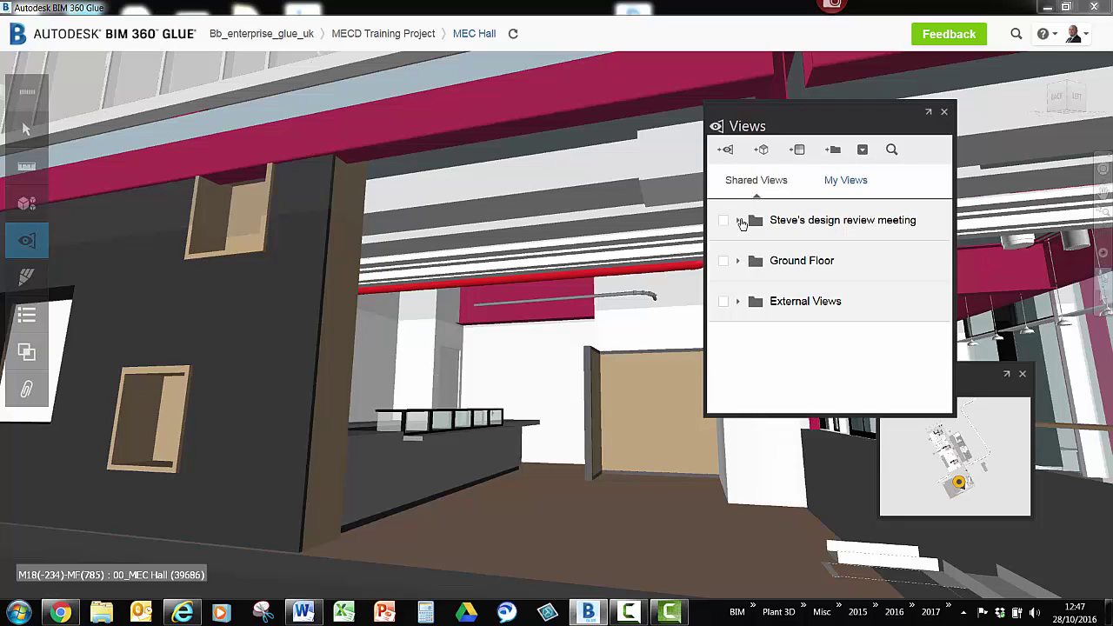
# Switch to BIM 360 Glue in Internet Explorer and check MEC Hall's recent view activity among the MECD Training Project's merged models.
pyautogui.click(945, 113)
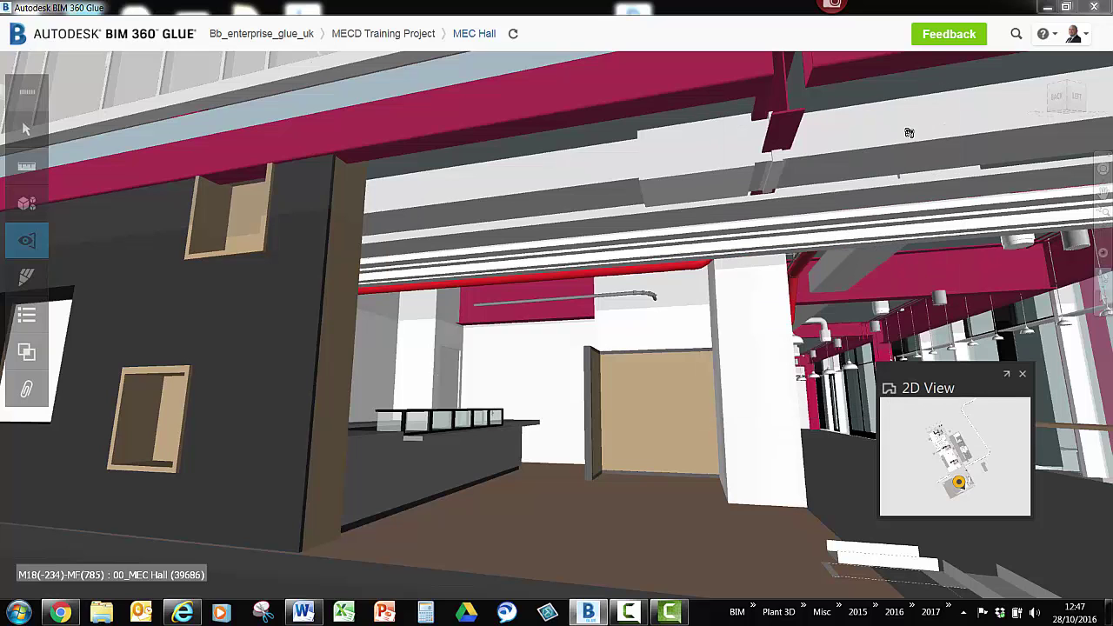
pyautogui.click(184, 613)
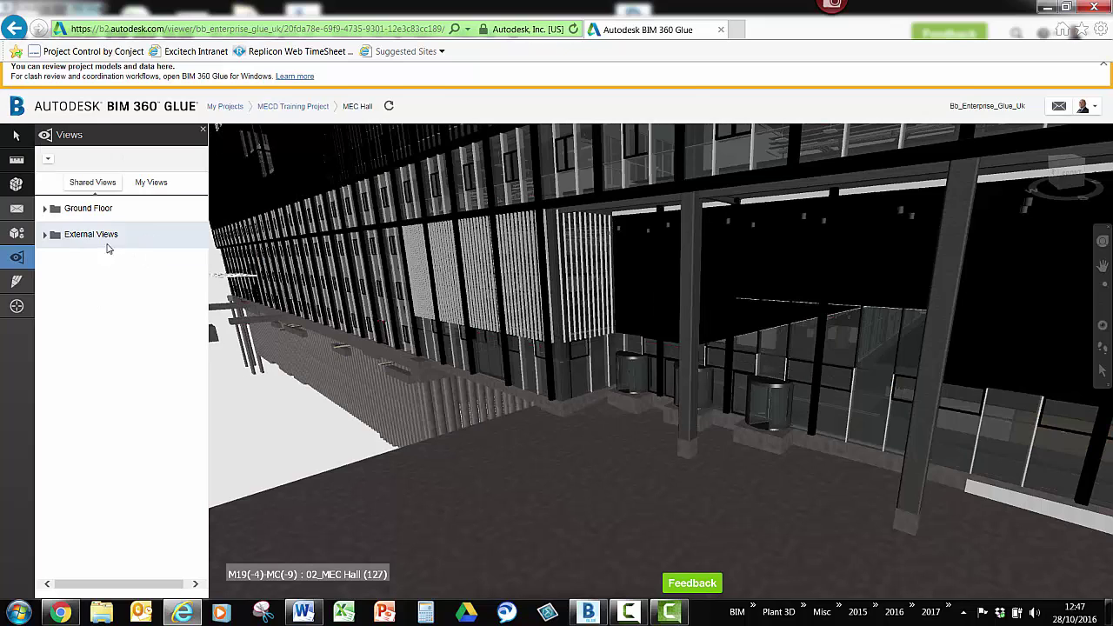
pyautogui.click(293, 107)
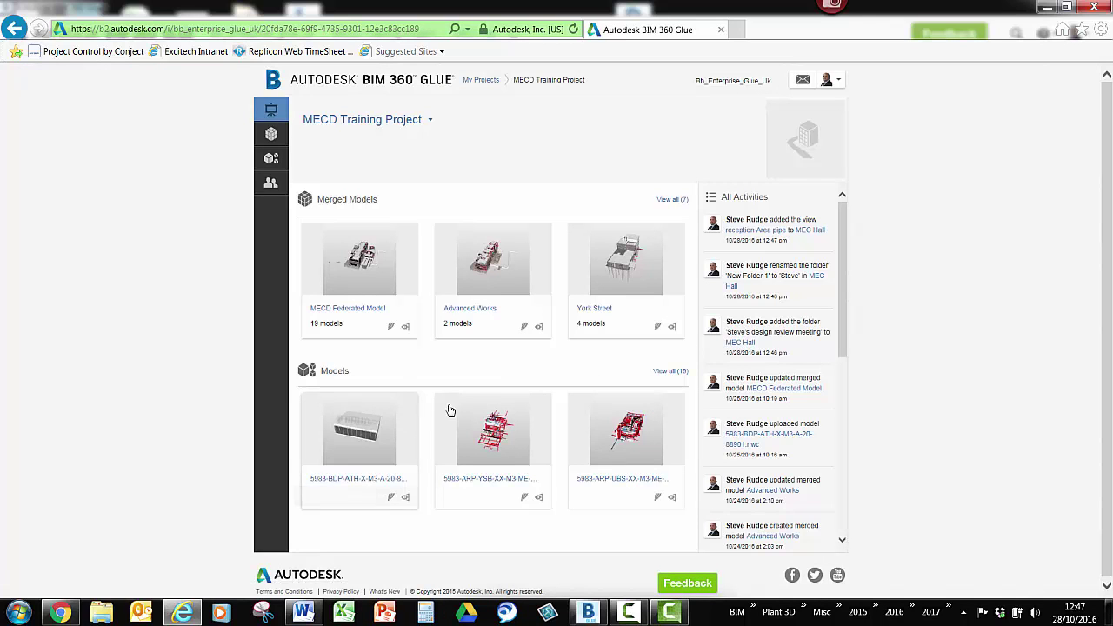
pyautogui.click(272, 135)
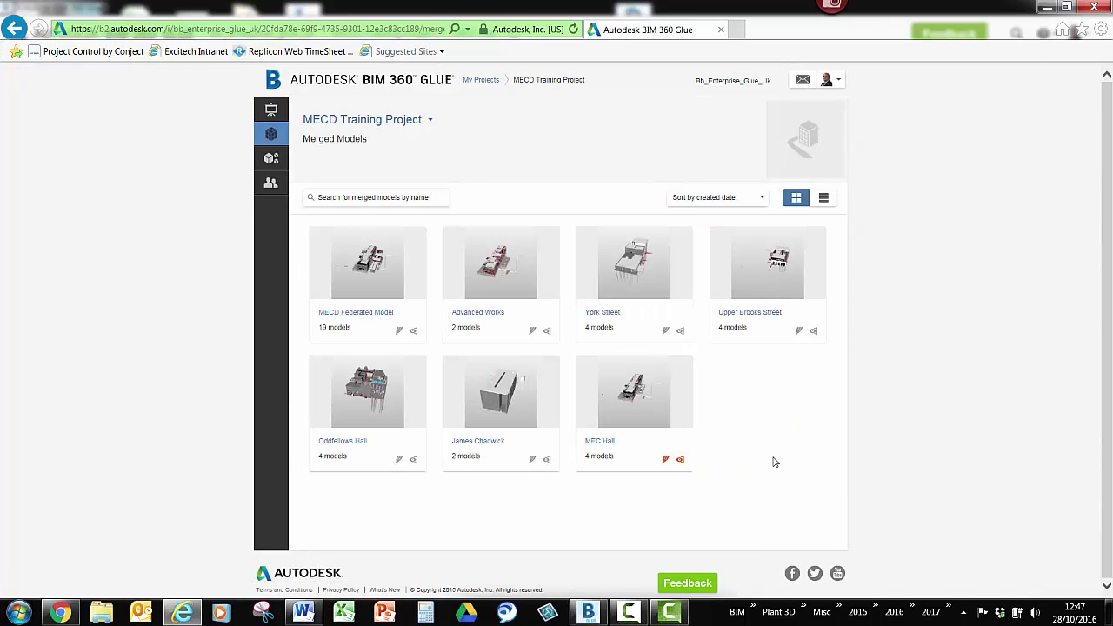
pyautogui.click(680, 461)
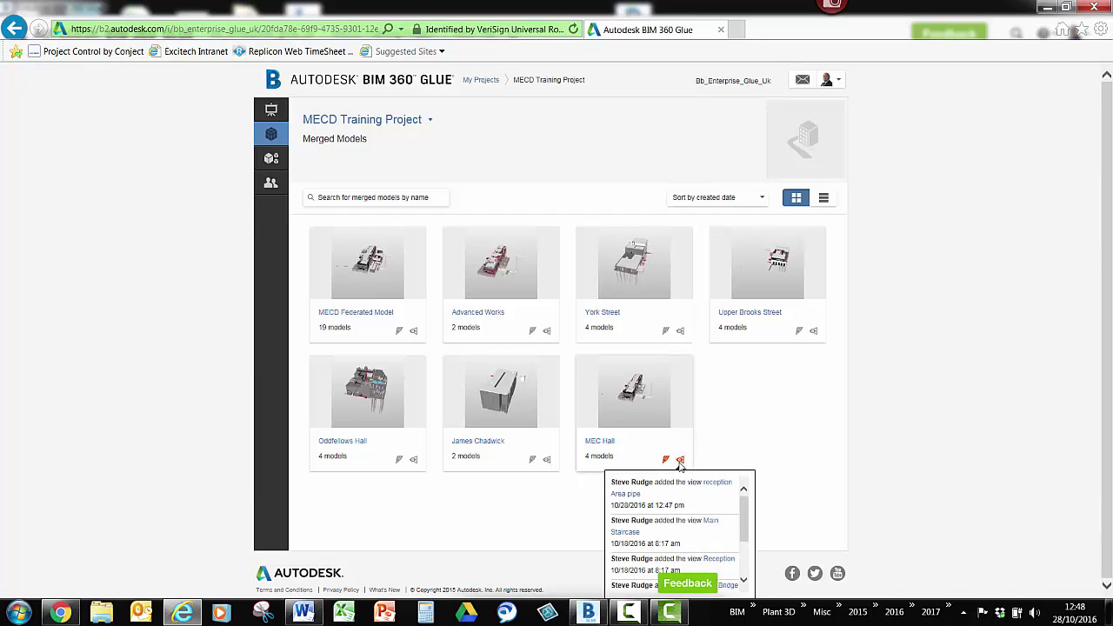
pyautogui.click(681, 461)
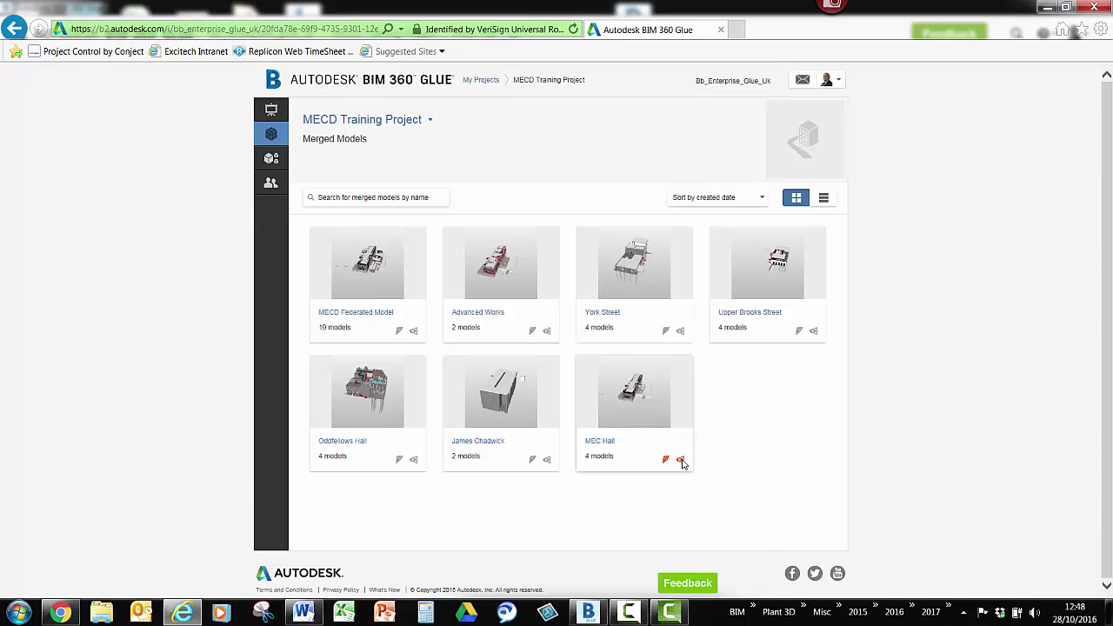
pyautogui.click(681, 461)
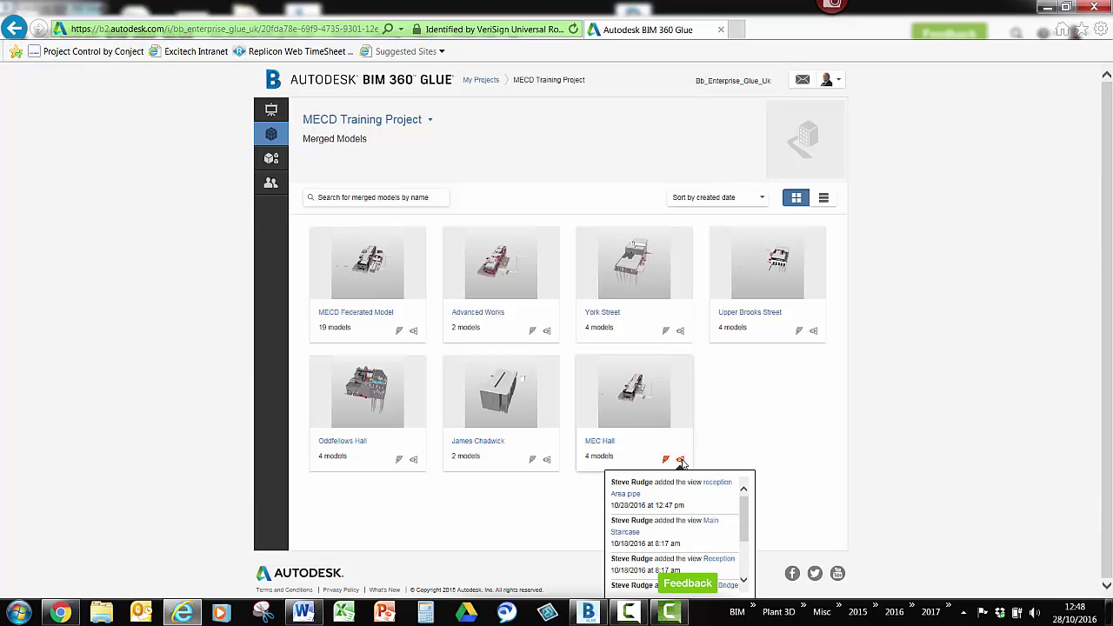
# Open the MEC Hall merged model and display the shared "reception Area pipe" view from the design review meeting folder.
pyautogui.click(630, 393)
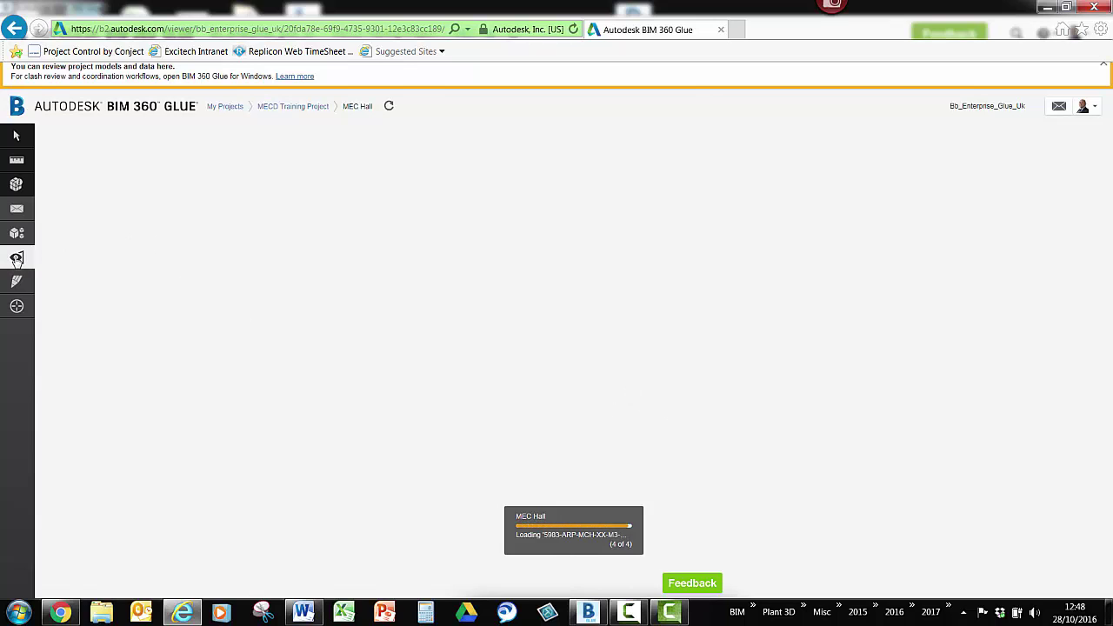
pyautogui.click(17, 261)
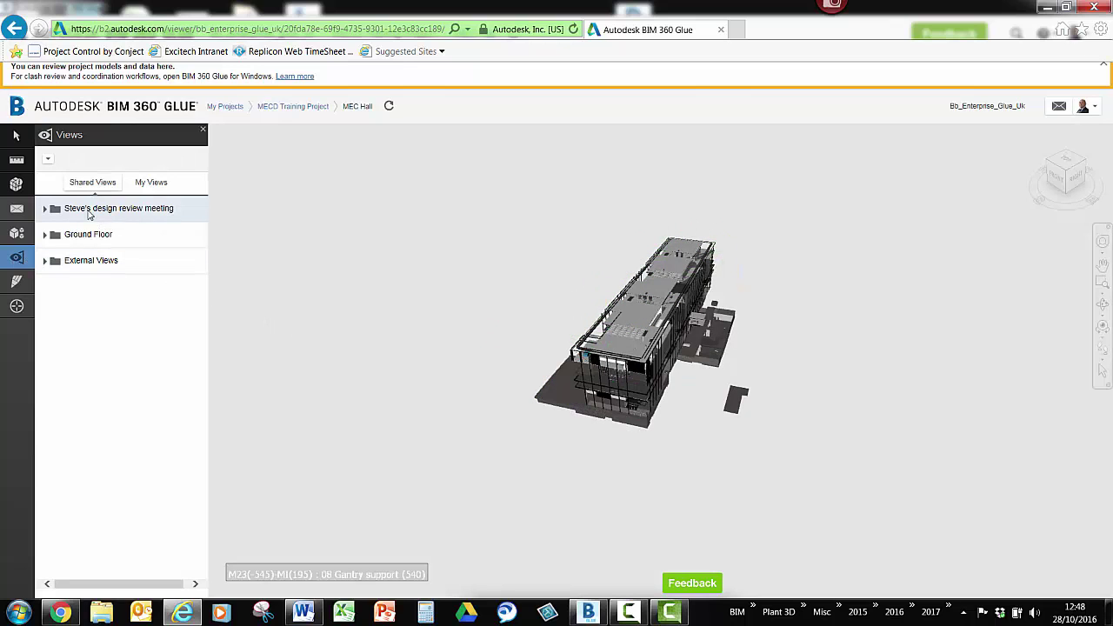
pyautogui.click(44, 209)
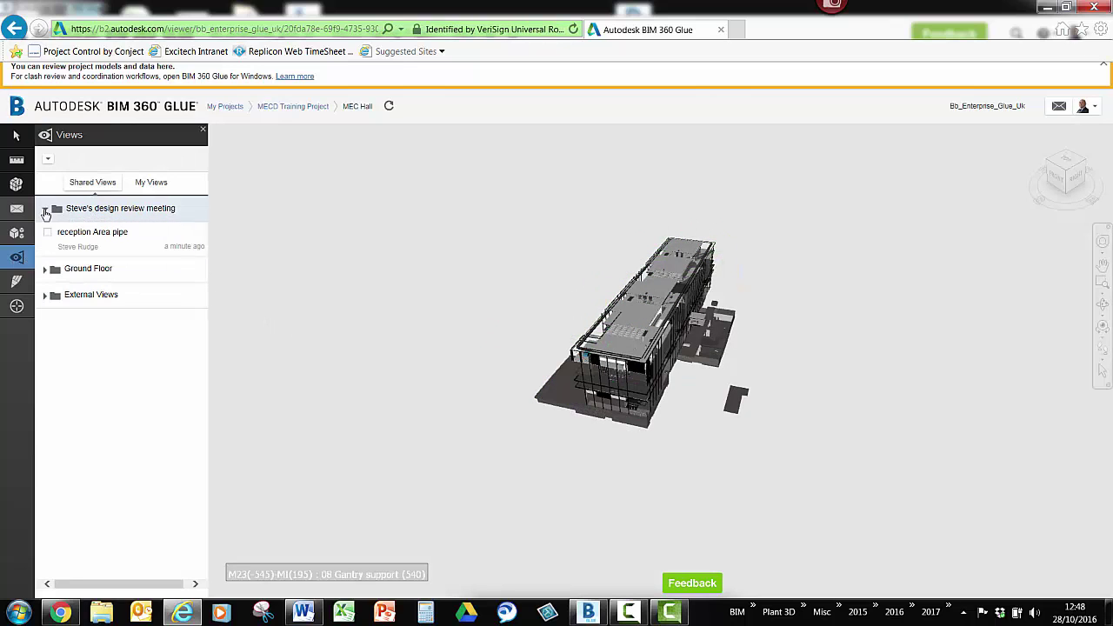
pyautogui.click(85, 235)
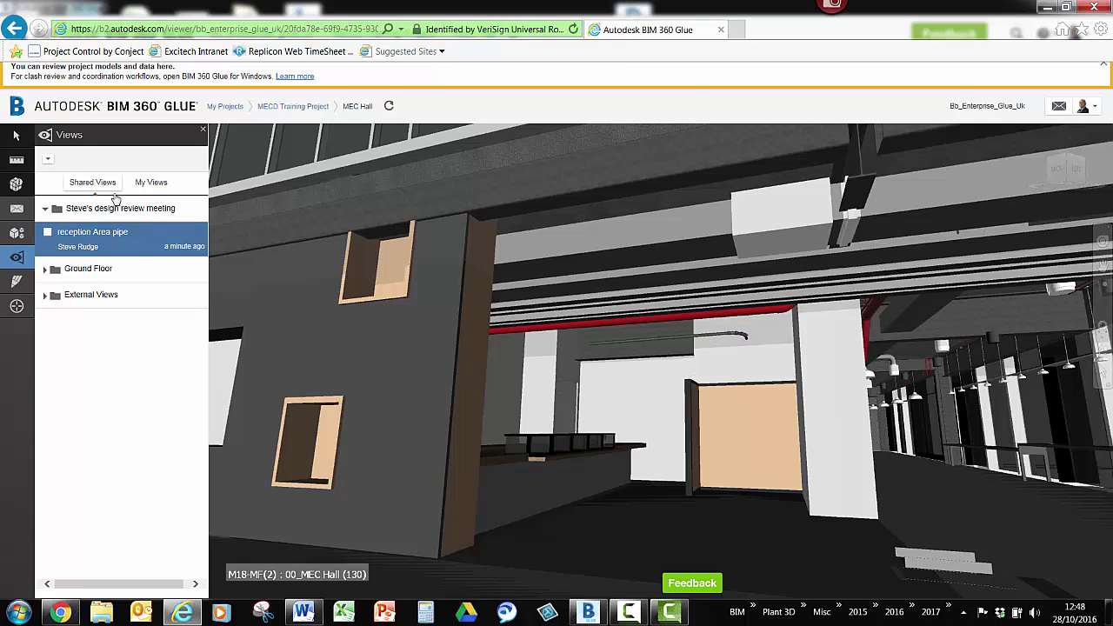
# Switch to the desktop BIM 360 Glue app and add a Top section plane through the whole MEC Hall model at foundation level.
pyautogui.click(588, 612)
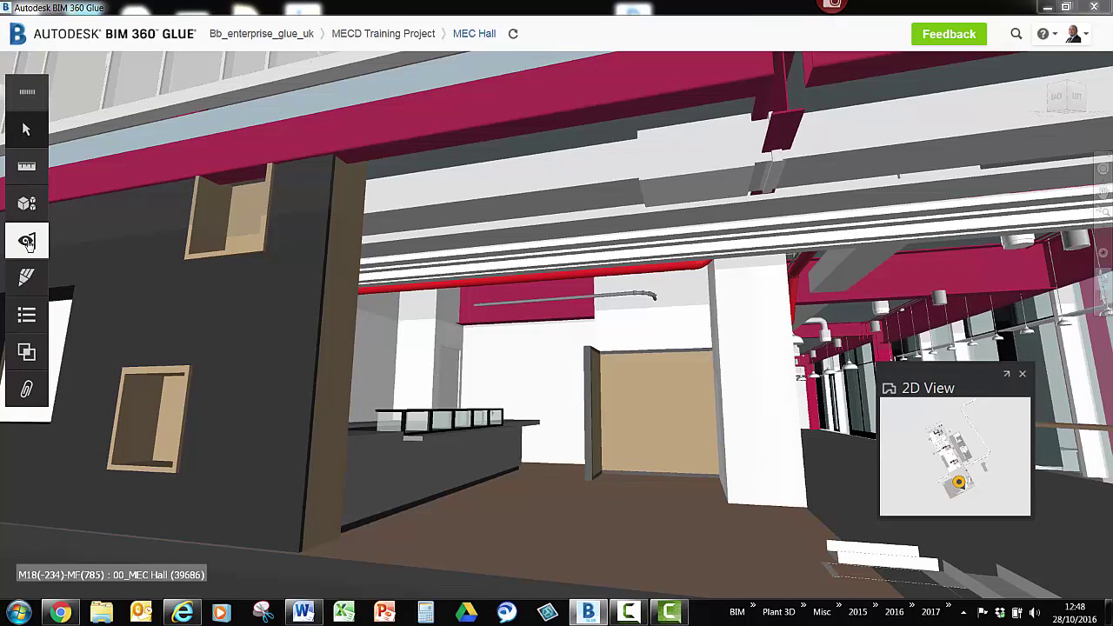
pyautogui.click(27, 242)
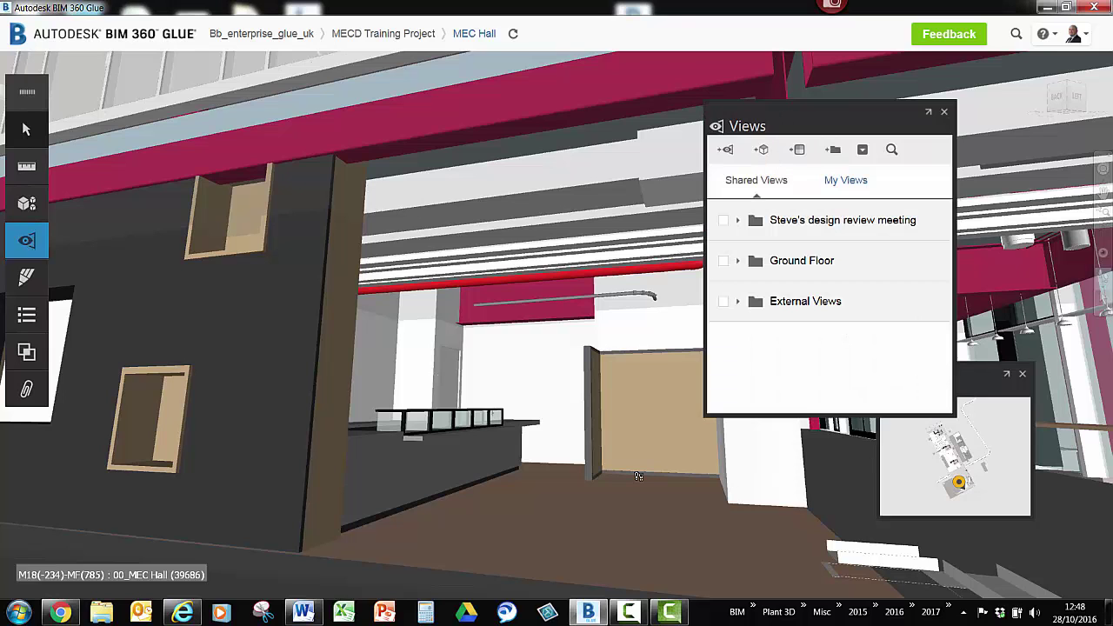
pyautogui.click(1072, 88)
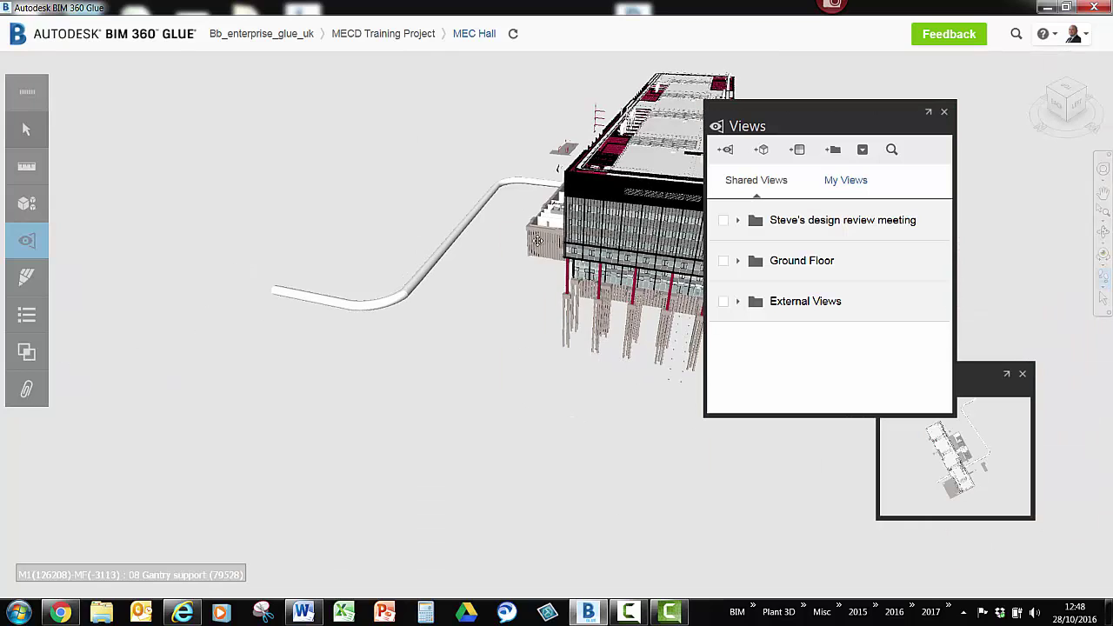
pyautogui.click(766, 152)
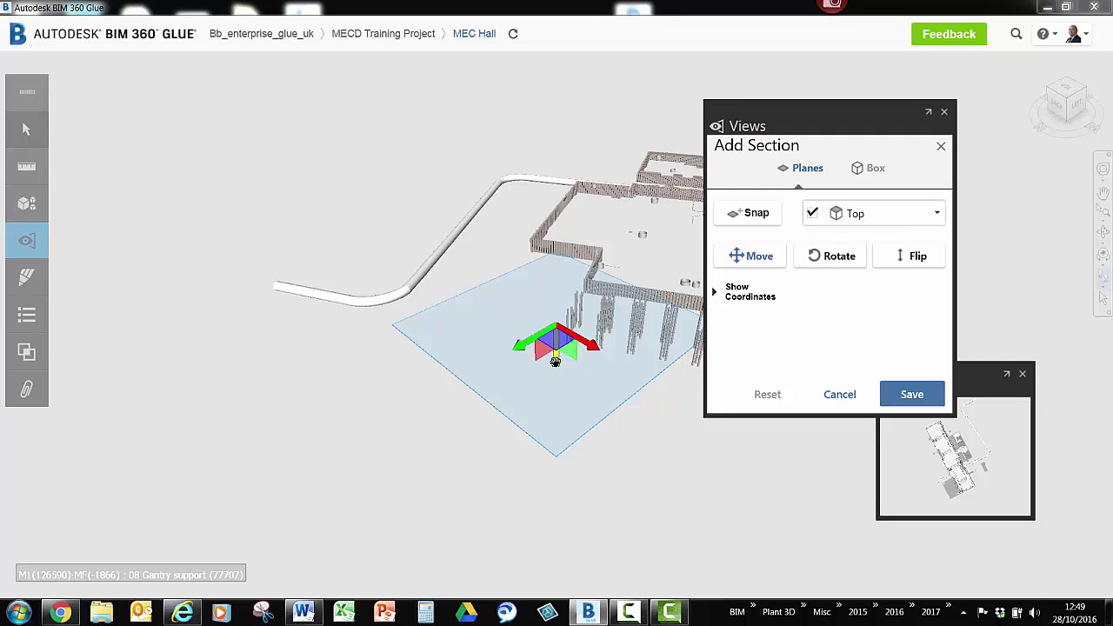
pyautogui.moveTo(555, 361); pyautogui.dragTo(572, 315)
pyautogui.moveTo(304, 369); pyautogui.dragTo(377, 458, button='middle')
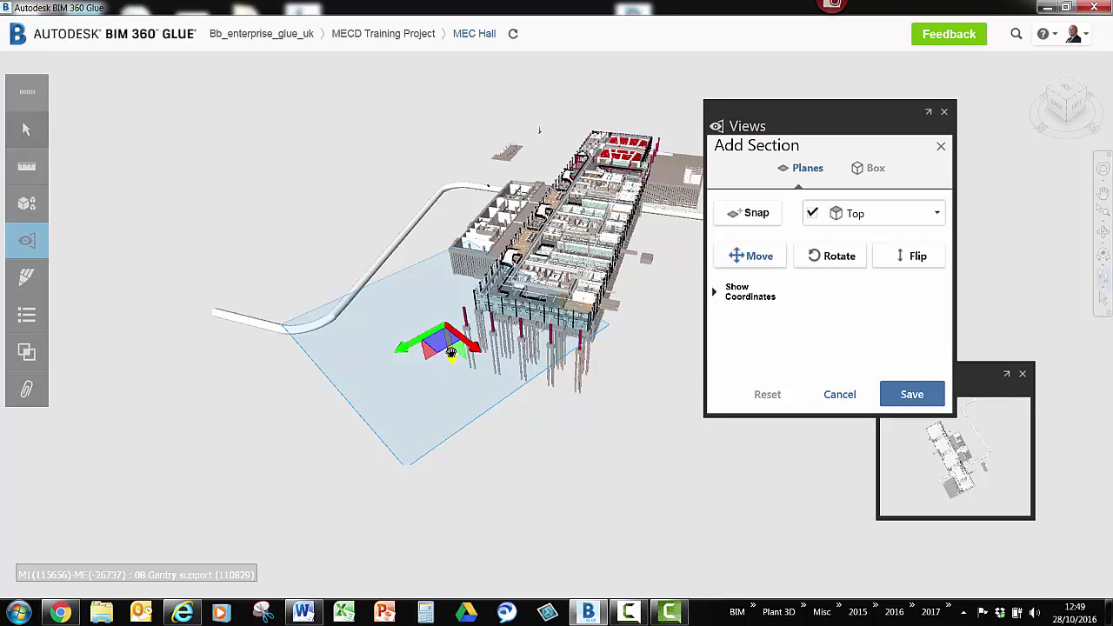
pyautogui.moveTo(450, 351); pyautogui.dragTo(473, 388)
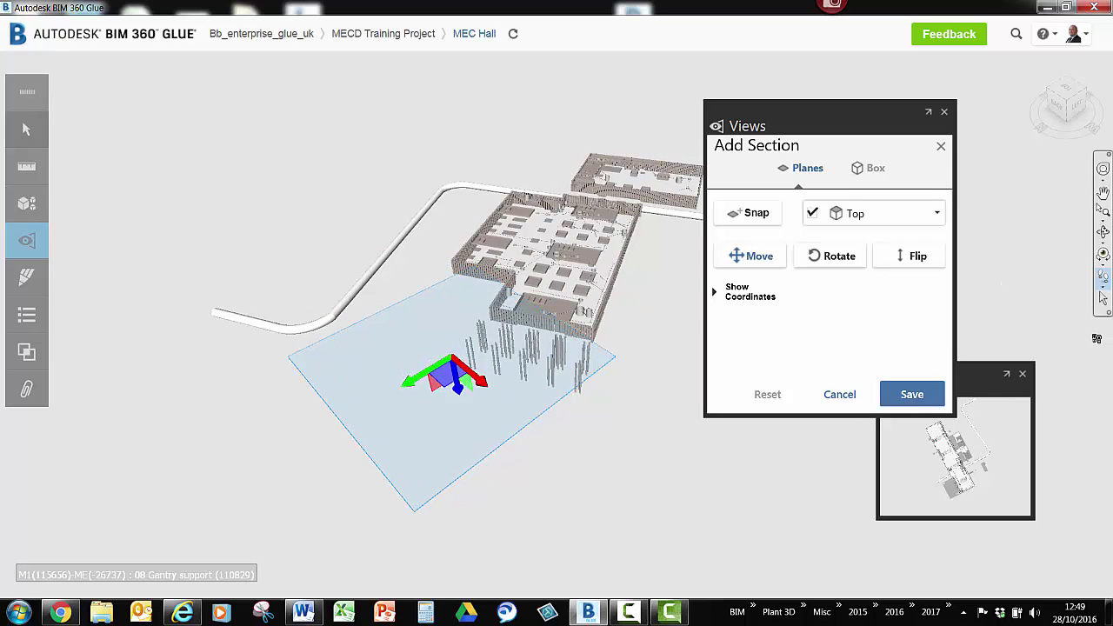
# Save the foundation section as "Ground works" with MECD Training Project access and move it into the design review meeting folder.
pyautogui.click(1103, 300)
pyautogui.scroll(3, 564, 290)
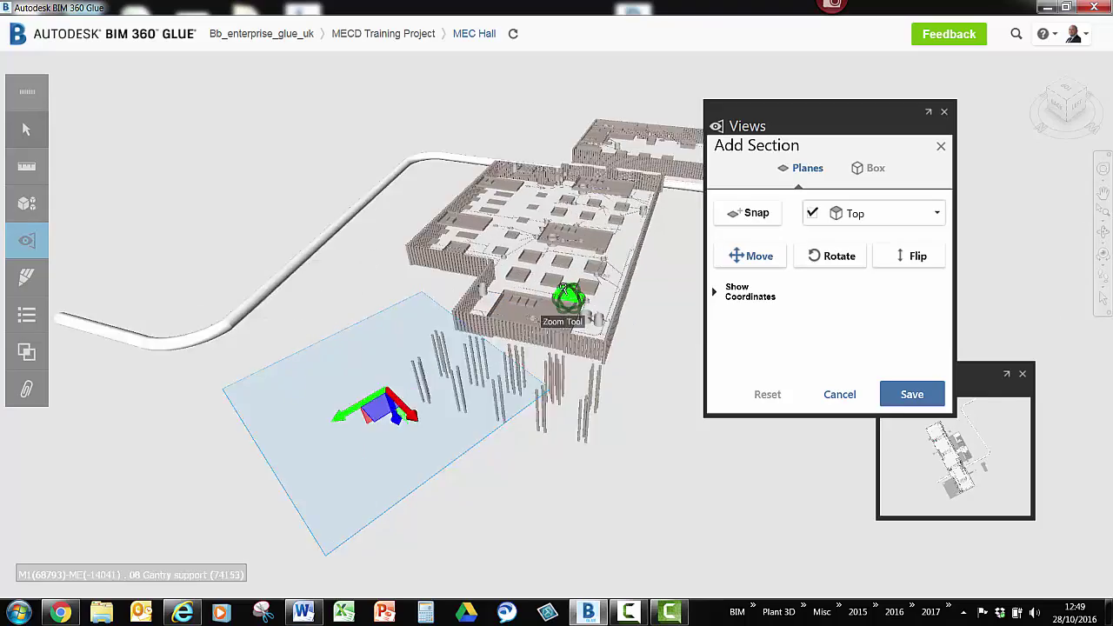
pyautogui.scroll(5, 563, 290)
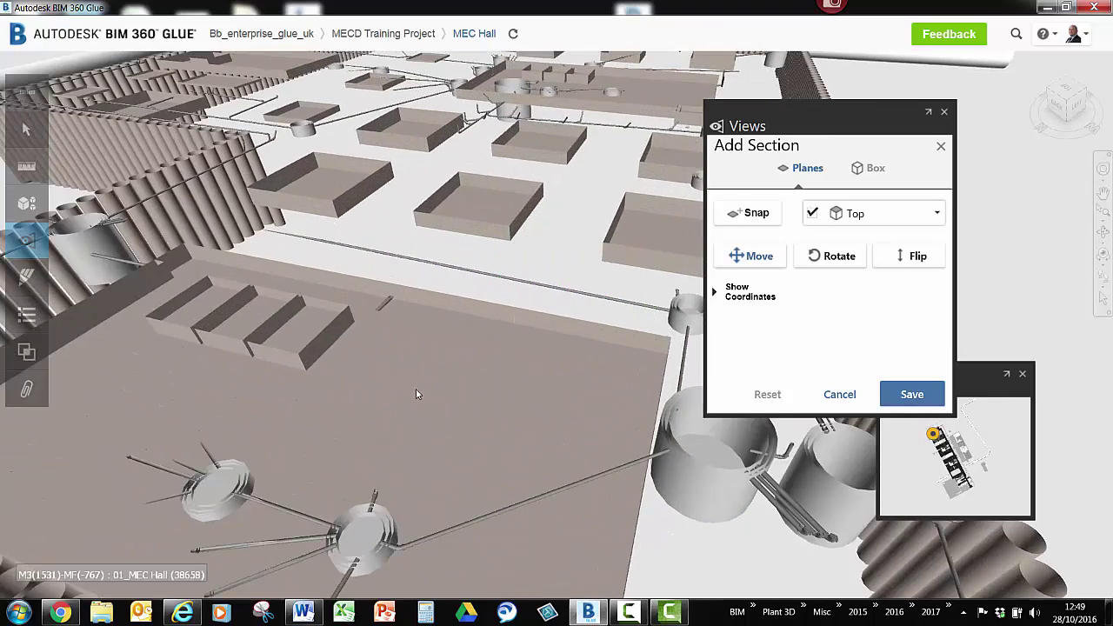
pyautogui.scroll(-8, 450, 470)
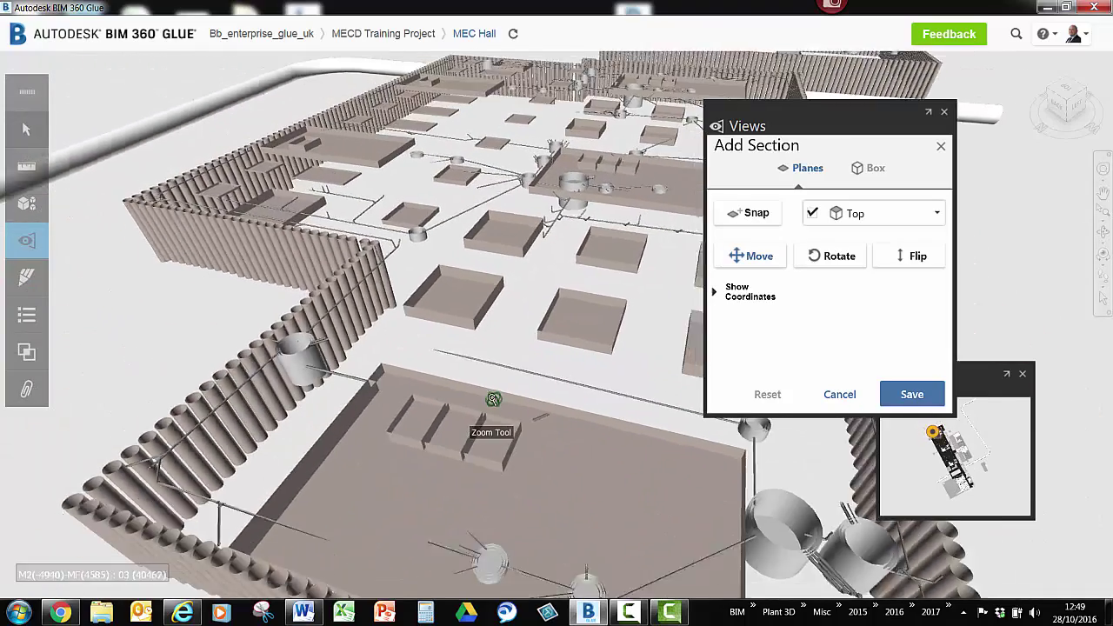
pyautogui.scroll(-6, 493, 399)
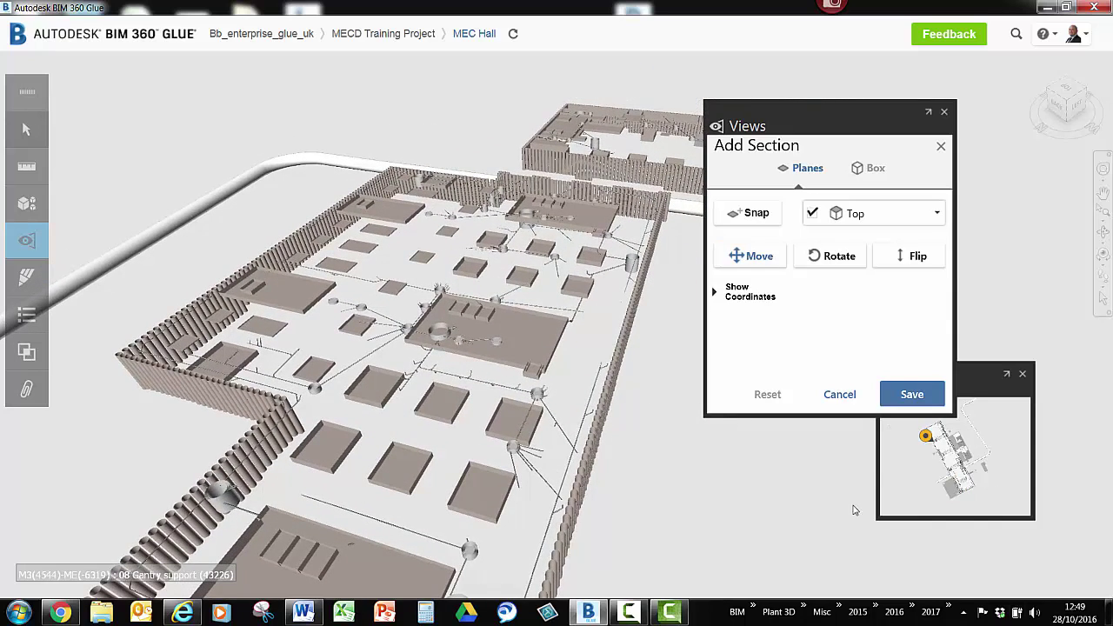
pyautogui.click(915, 397)
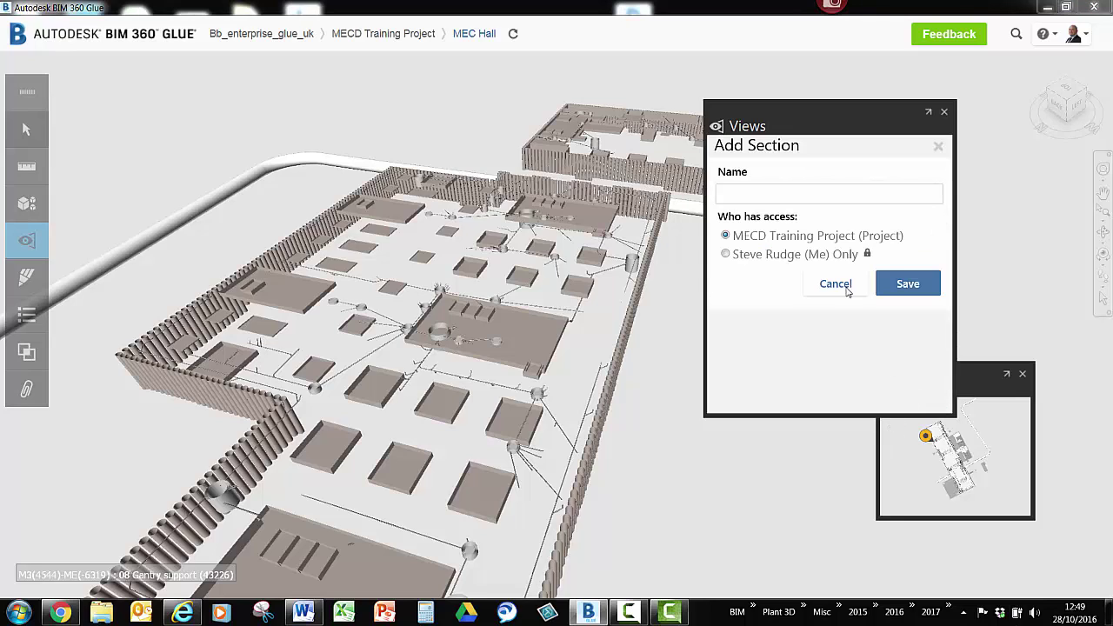
pyautogui.click(726, 194)
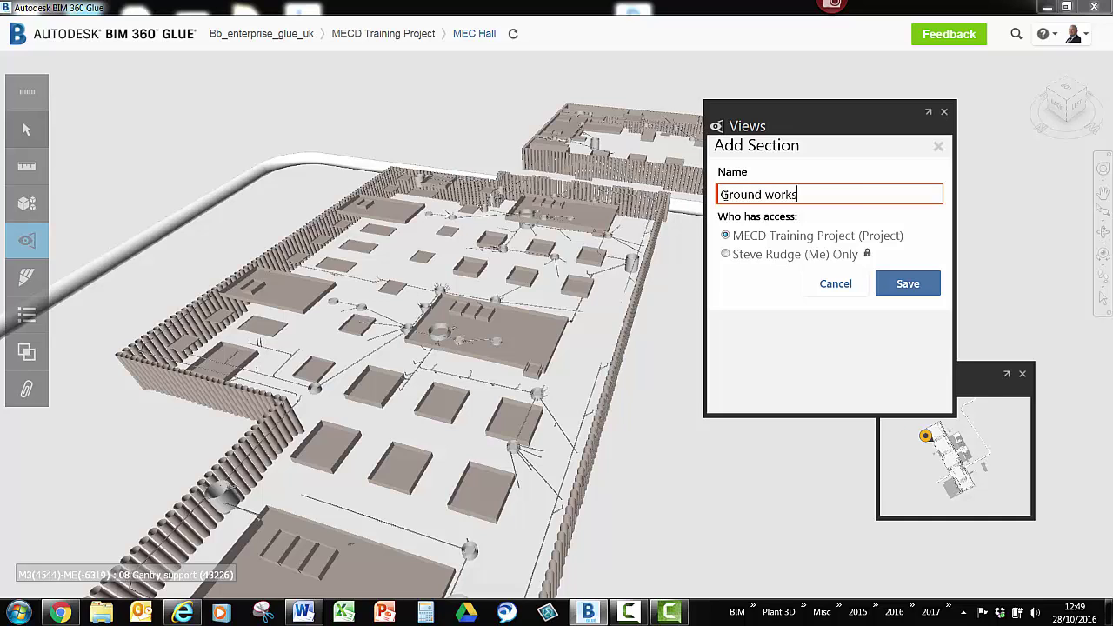
pyautogui.click(907, 287)
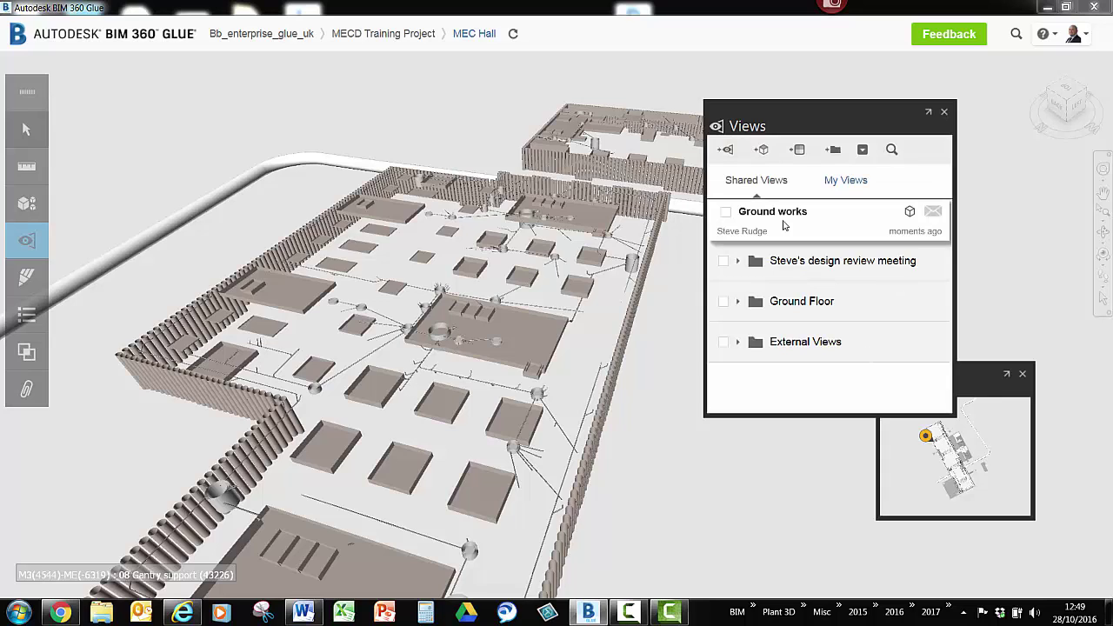
pyautogui.moveTo(780, 214); pyautogui.dragTo(787, 282)
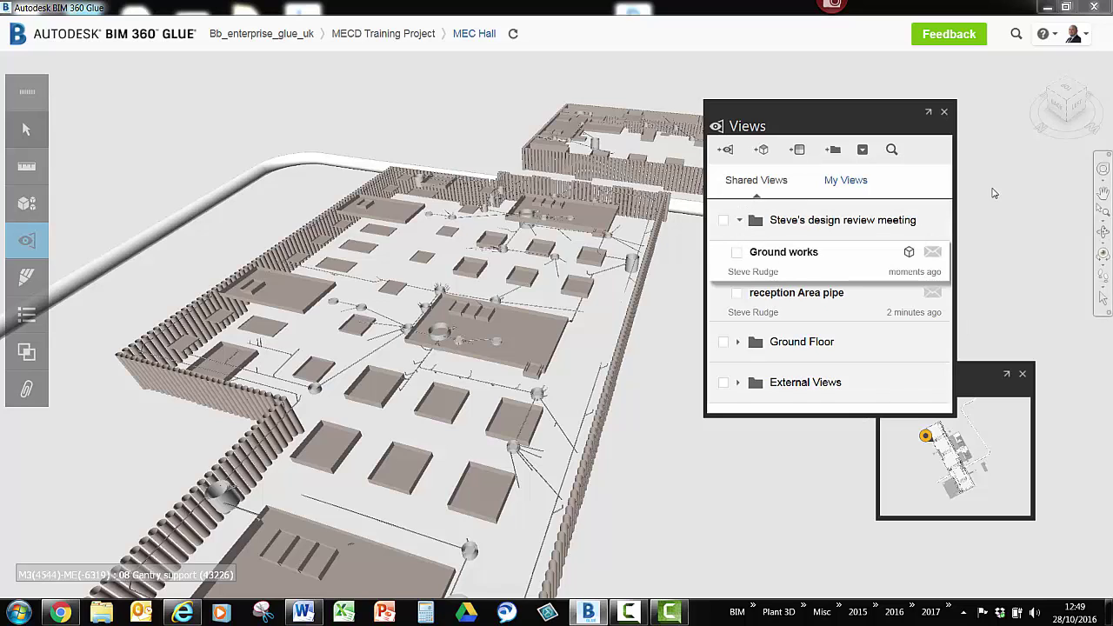
# Review and cancel the member notification for "Ground works", and display the "reception Area pipe" and "Ground works" views for comparison.
pyautogui.click(933, 253)
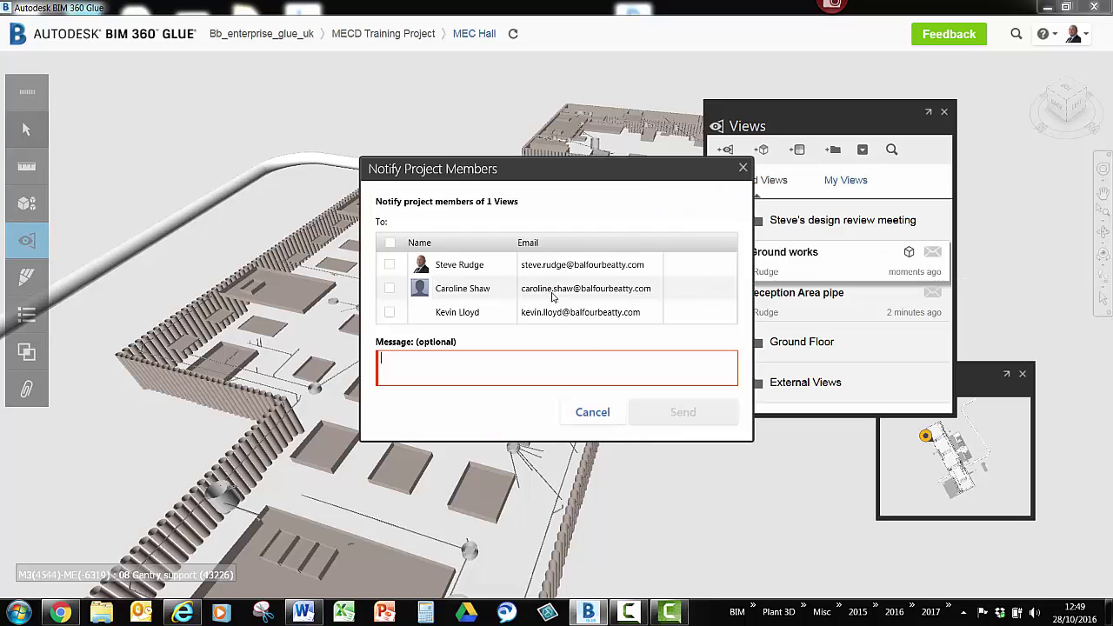
pyautogui.click(595, 414)
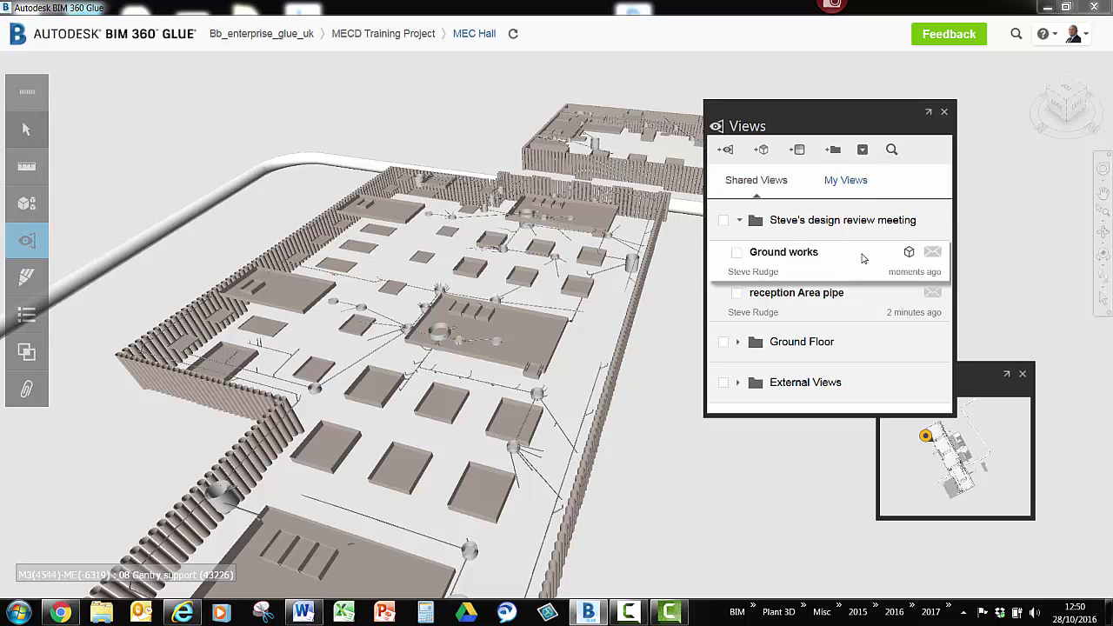
pyautogui.click(803, 295)
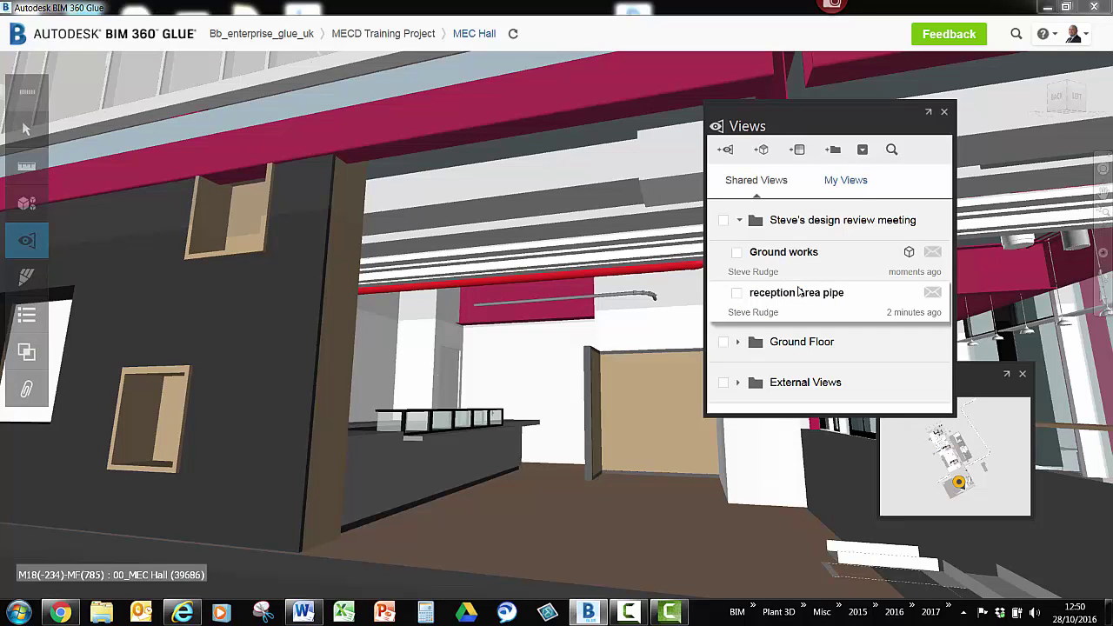
pyautogui.click(793, 255)
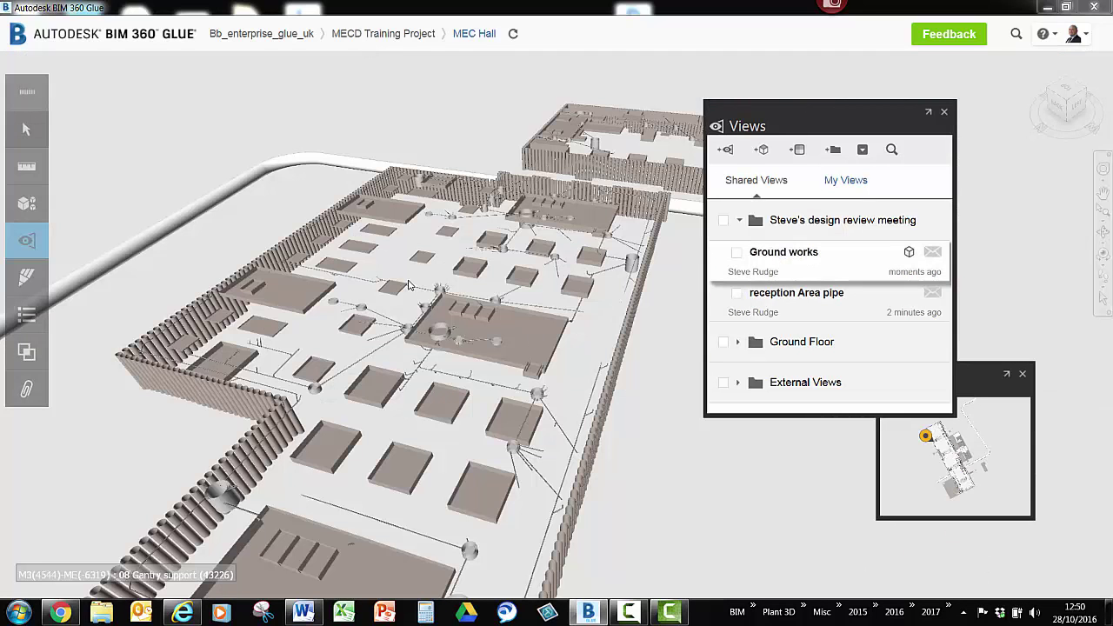
pyautogui.scroll(-10, 600, 261)
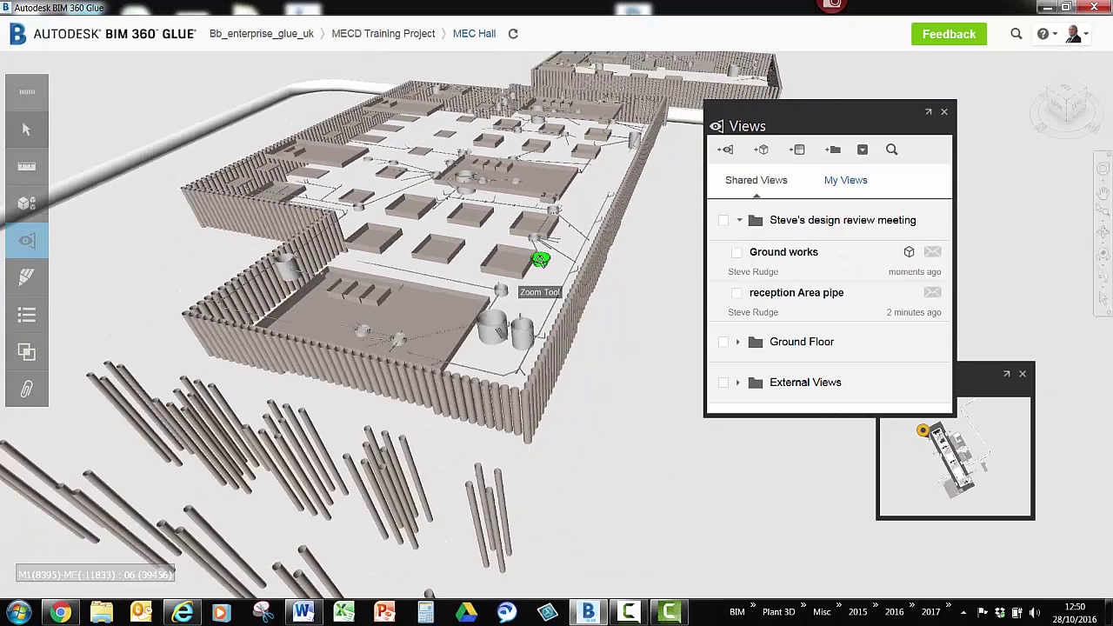
pyautogui.moveTo(561, 266); pyautogui.dragTo(517, 365, button='middle')
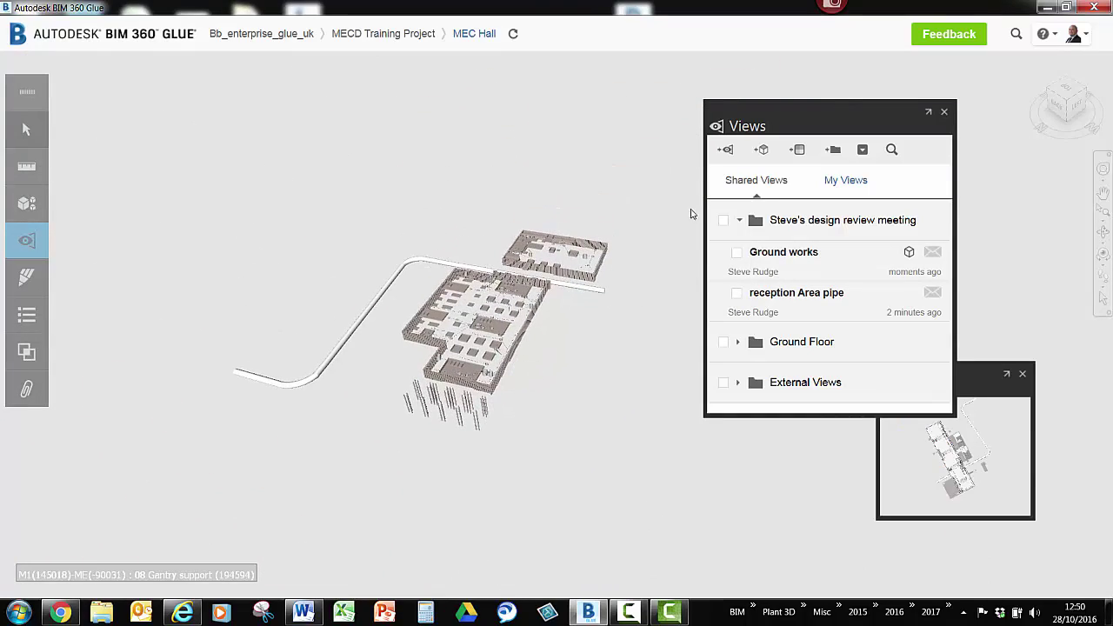
# Try sectioning the MEC Hall model with a Top plane and a Back plane, moving the Back plane beyond the building's end.
pyautogui.click(764, 152)
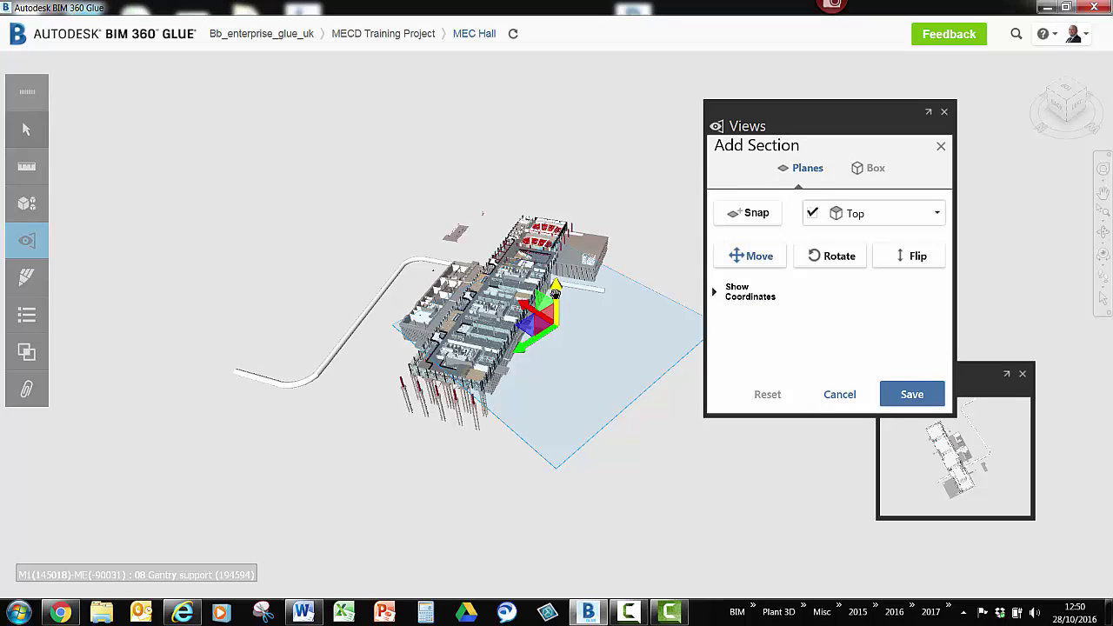
pyautogui.click(884, 217)
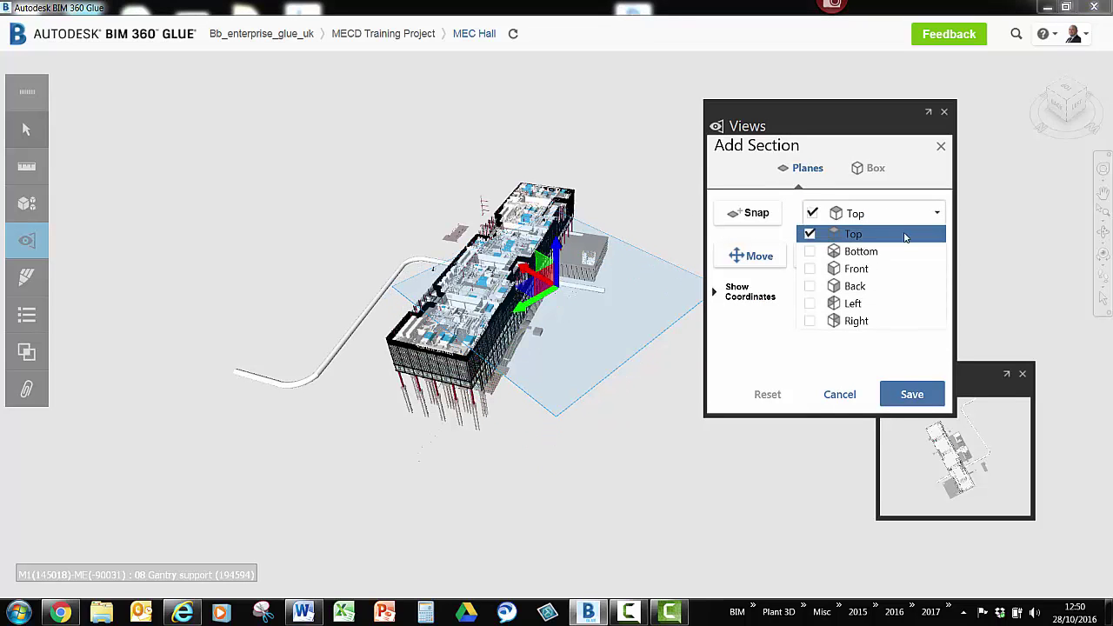
pyautogui.click(812, 287)
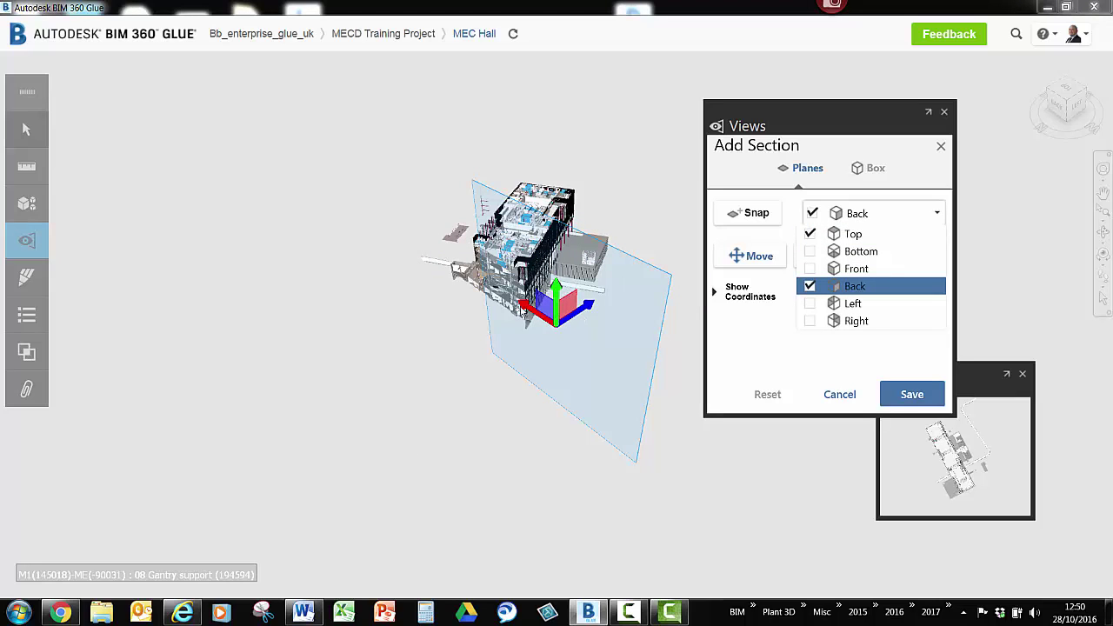
pyautogui.click(527, 308)
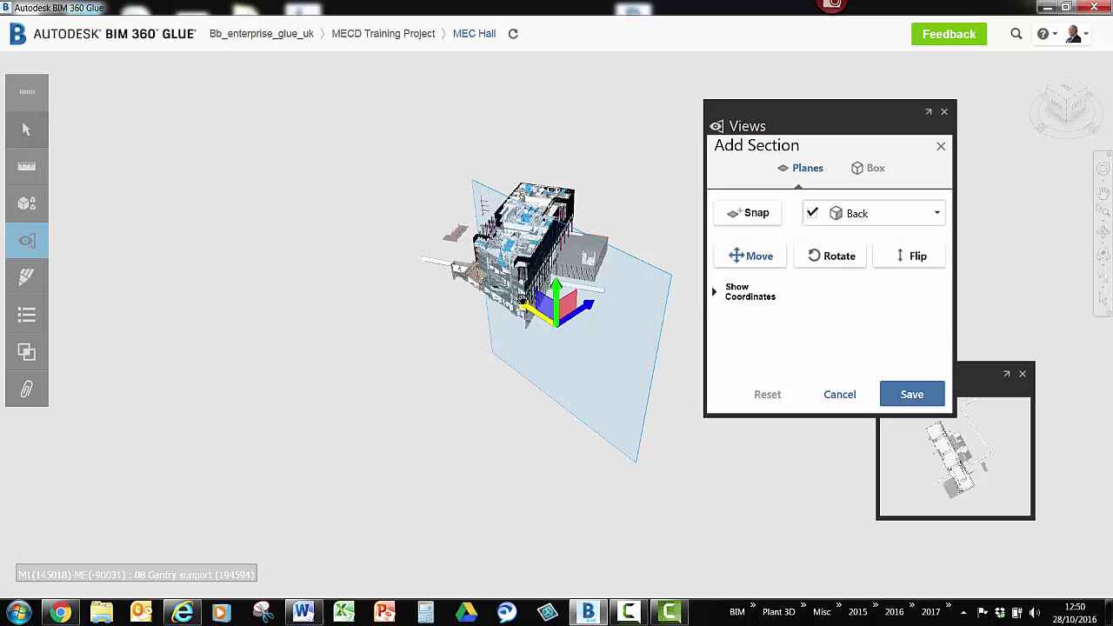
pyautogui.moveTo(527, 307); pyautogui.dragTo(438, 327)
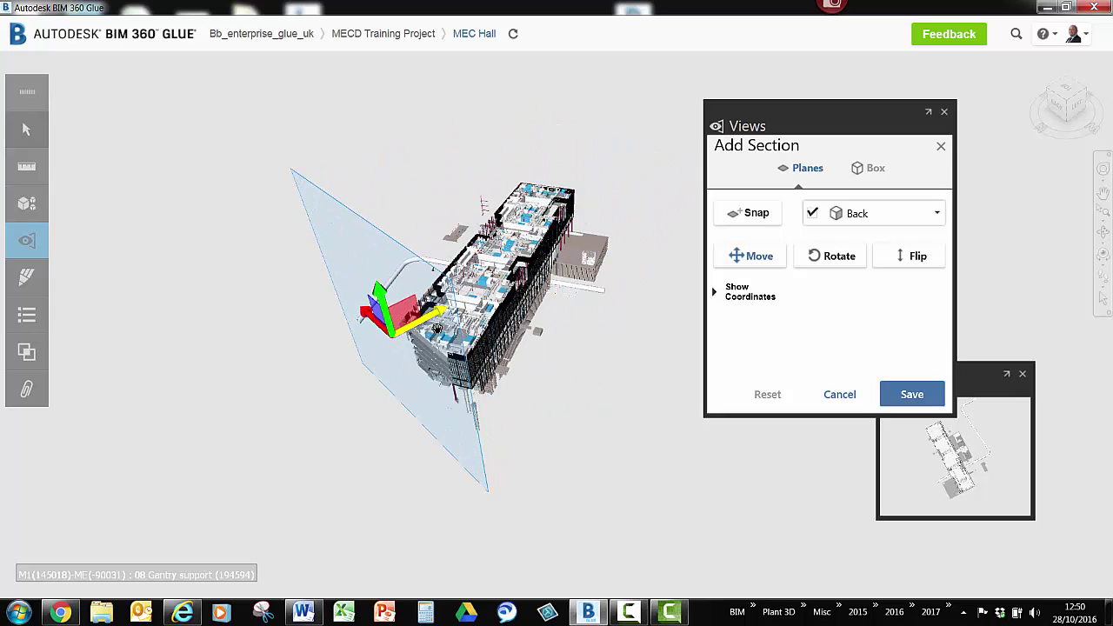
# Try raising the Top section plane above the building's upper floor, and discard the new section without saving it.
pyautogui.click(880, 218)
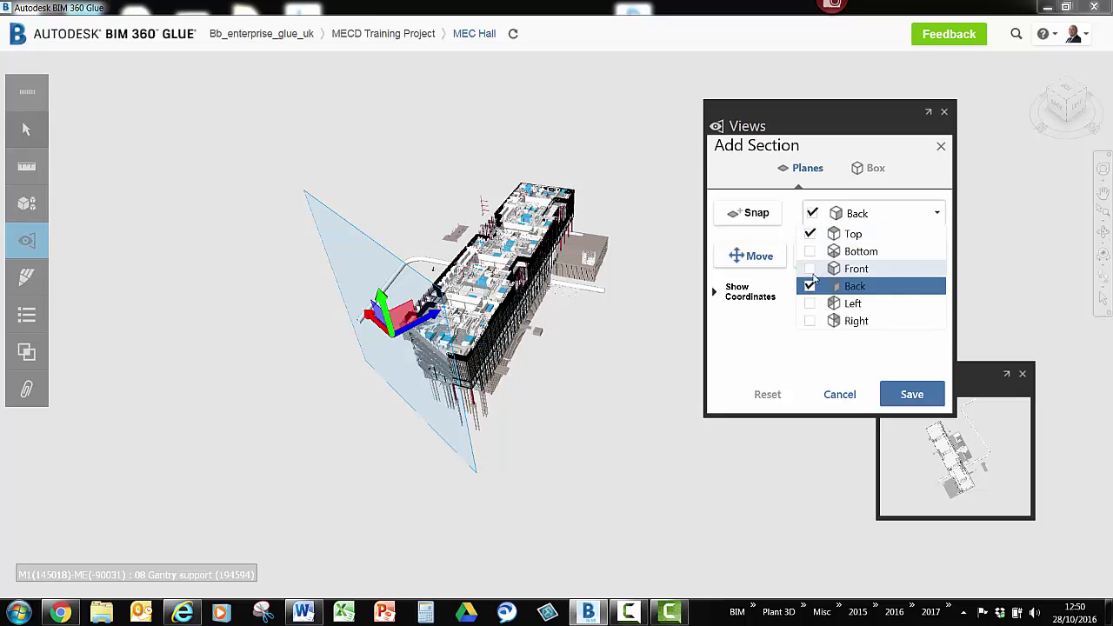
pyautogui.click(848, 234)
pyautogui.click(557, 300)
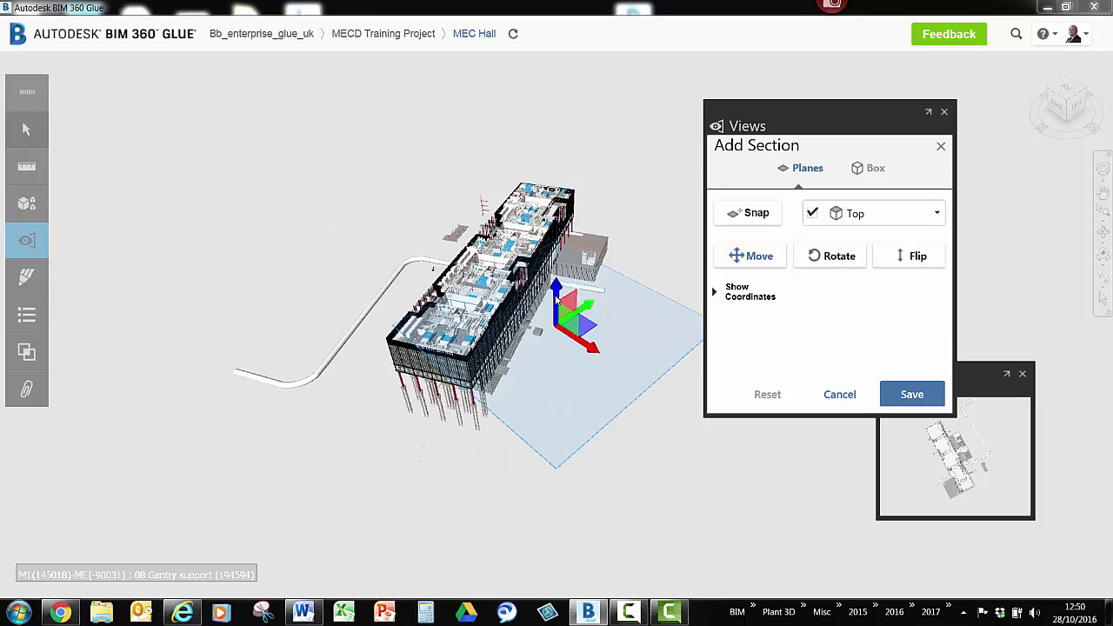
pyautogui.moveTo(557, 300); pyautogui.dragTo(551, 252)
pyautogui.click(840, 394)
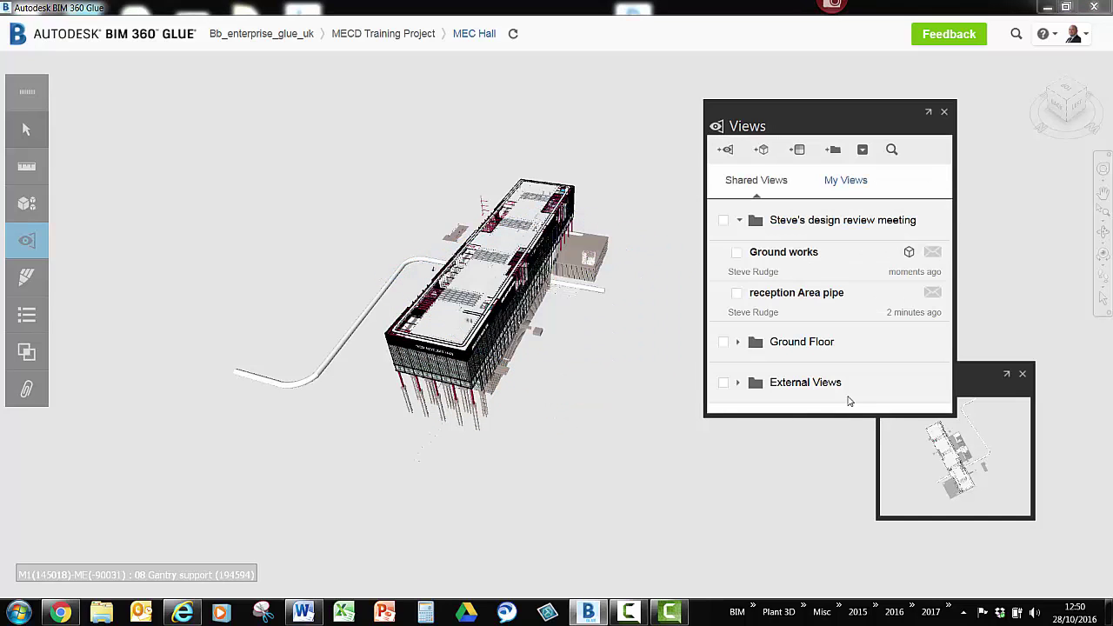
# Select the central roof strip of the MEC Hall model and colour it light blue with Add Color.
pyautogui.click(803, 150)
pyautogui.click(491, 282)
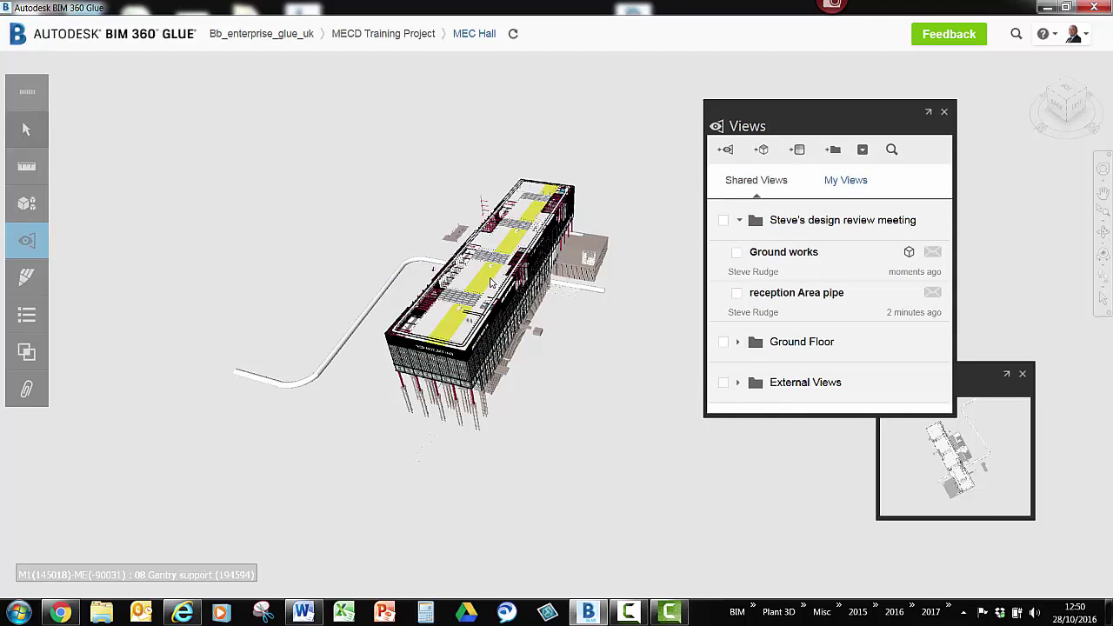
pyautogui.click(798, 150)
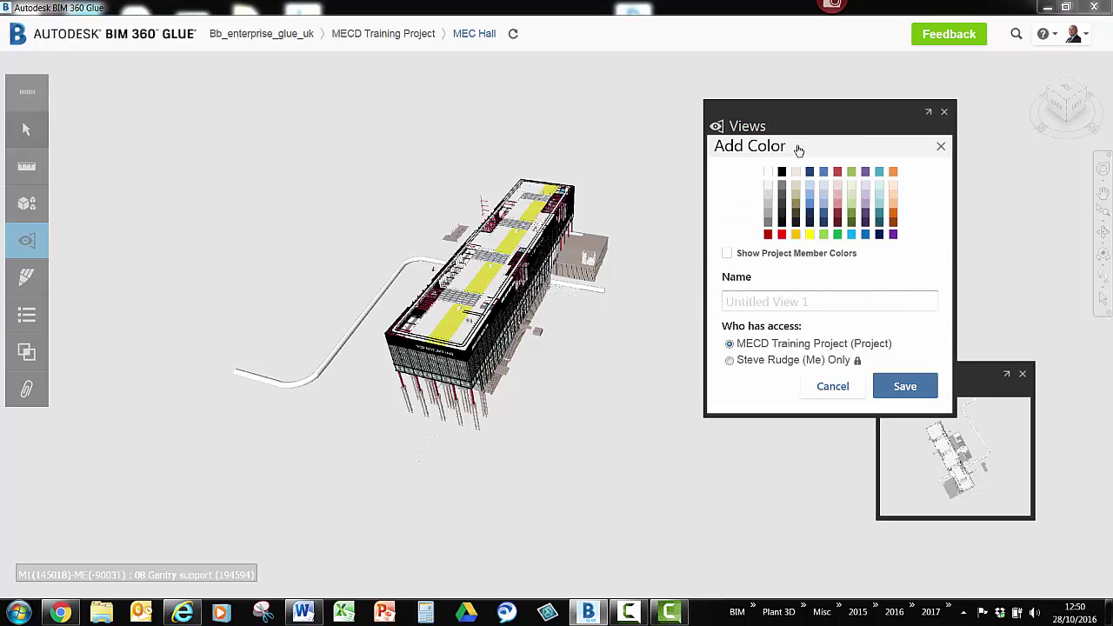
pyautogui.click(822, 202)
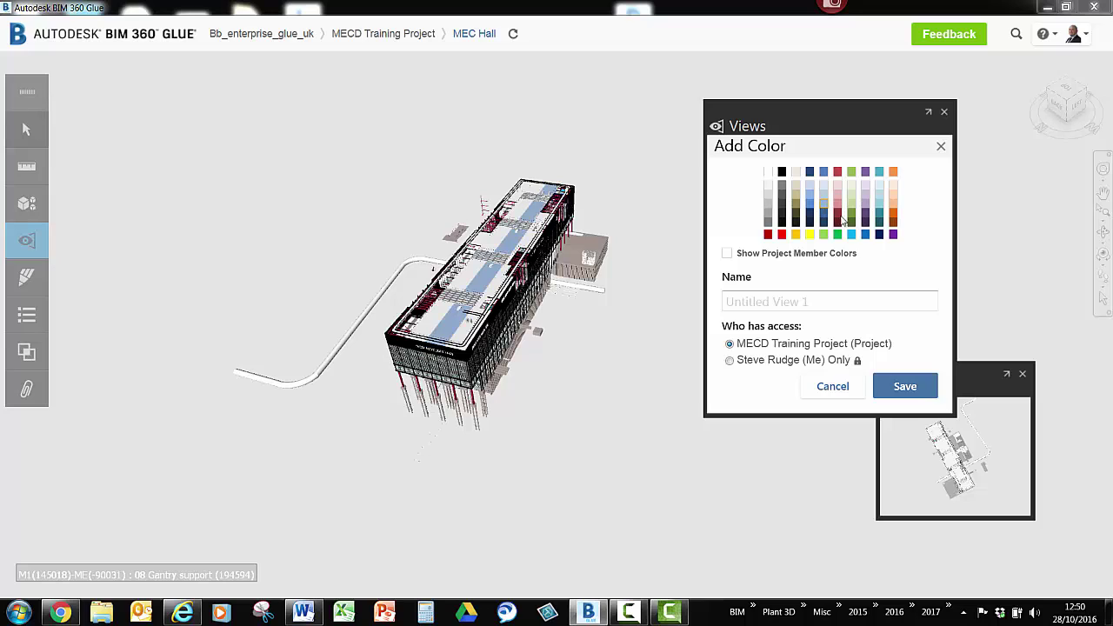
# Save the coloured view as "roof to be reviewed" with MECD Training Project access and move it into the design review meeting folder.
pyautogui.click(778, 300)
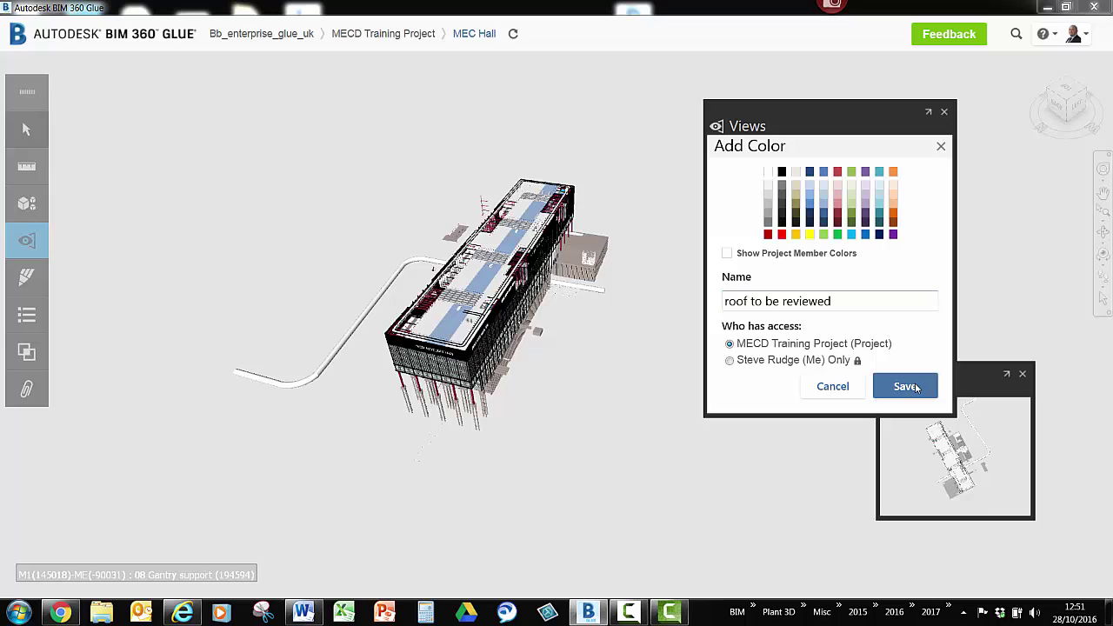
pyautogui.click(905, 386)
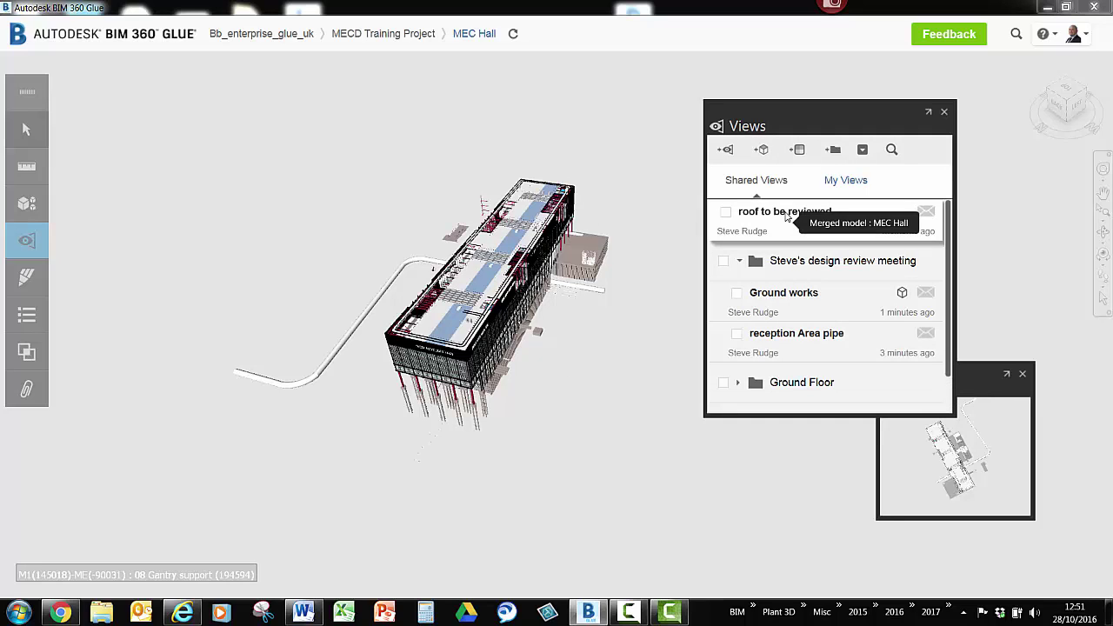
pyautogui.moveTo(786, 217); pyautogui.dragTo(807, 271)
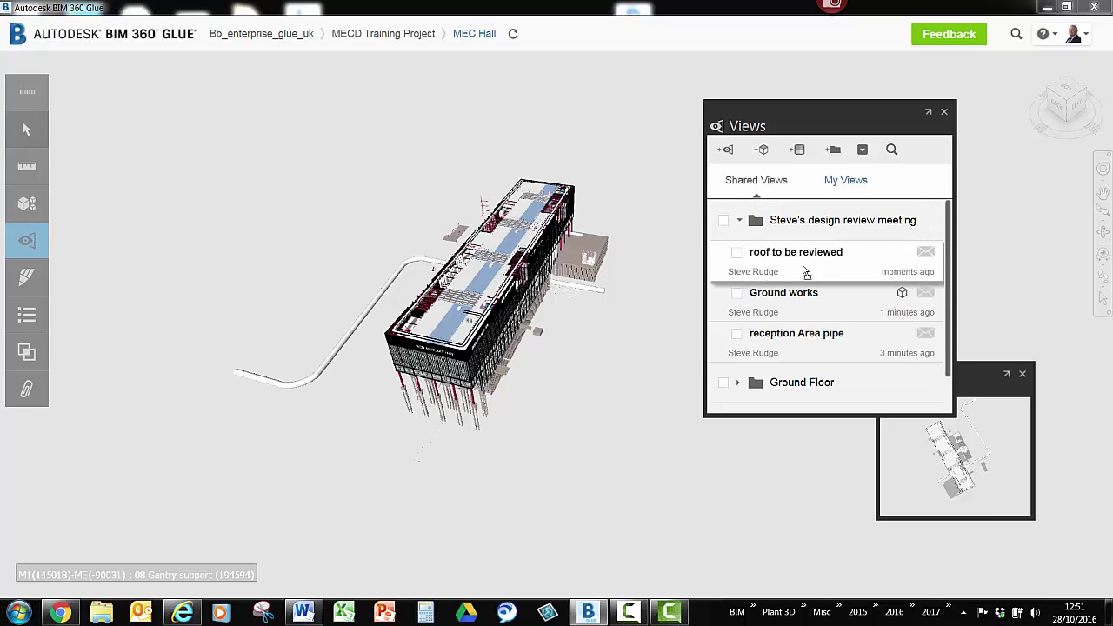
# Display the "Ground works", "reception Area pipe" and "roof to be reviewed" views in turn, and collapse the design review meeting folder.
pyautogui.click(787, 304)
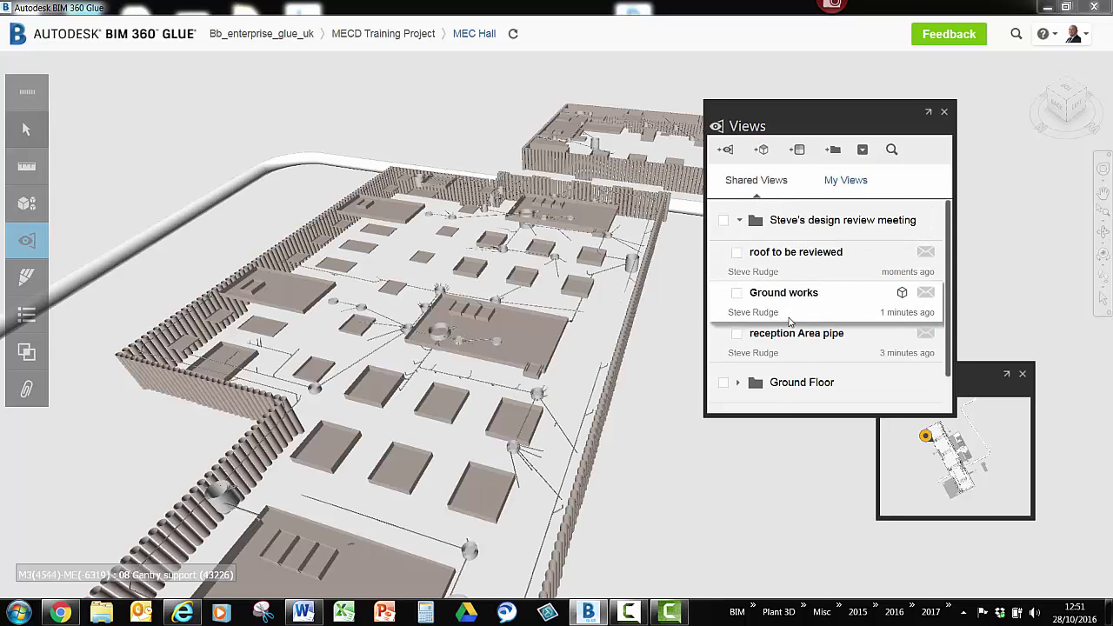
pyautogui.click(786, 349)
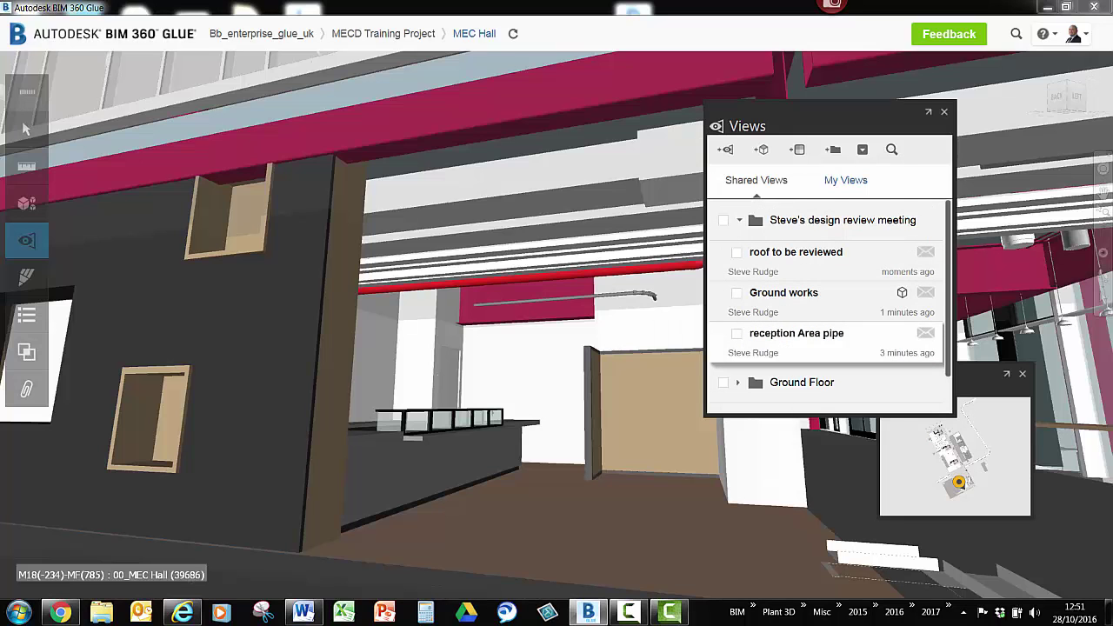
pyautogui.click(794, 264)
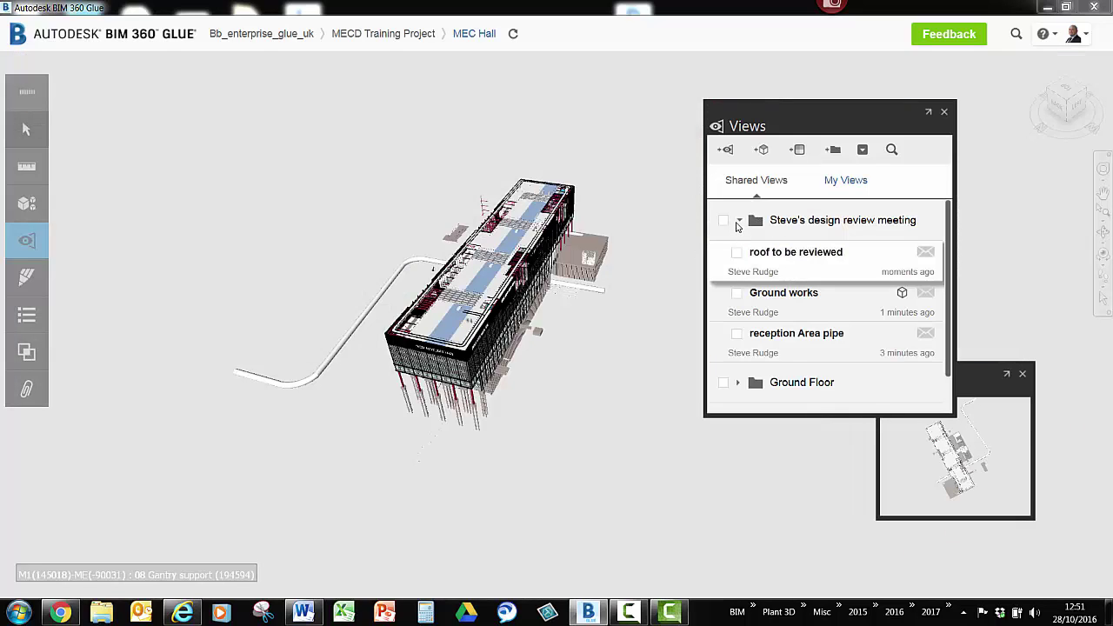
pyautogui.click(738, 220)
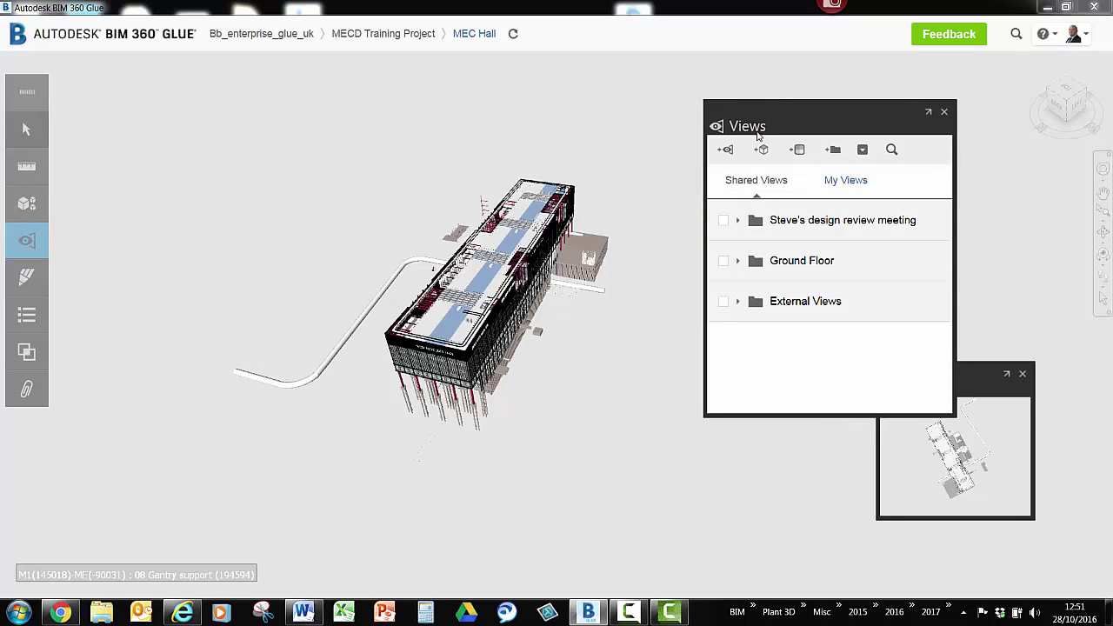